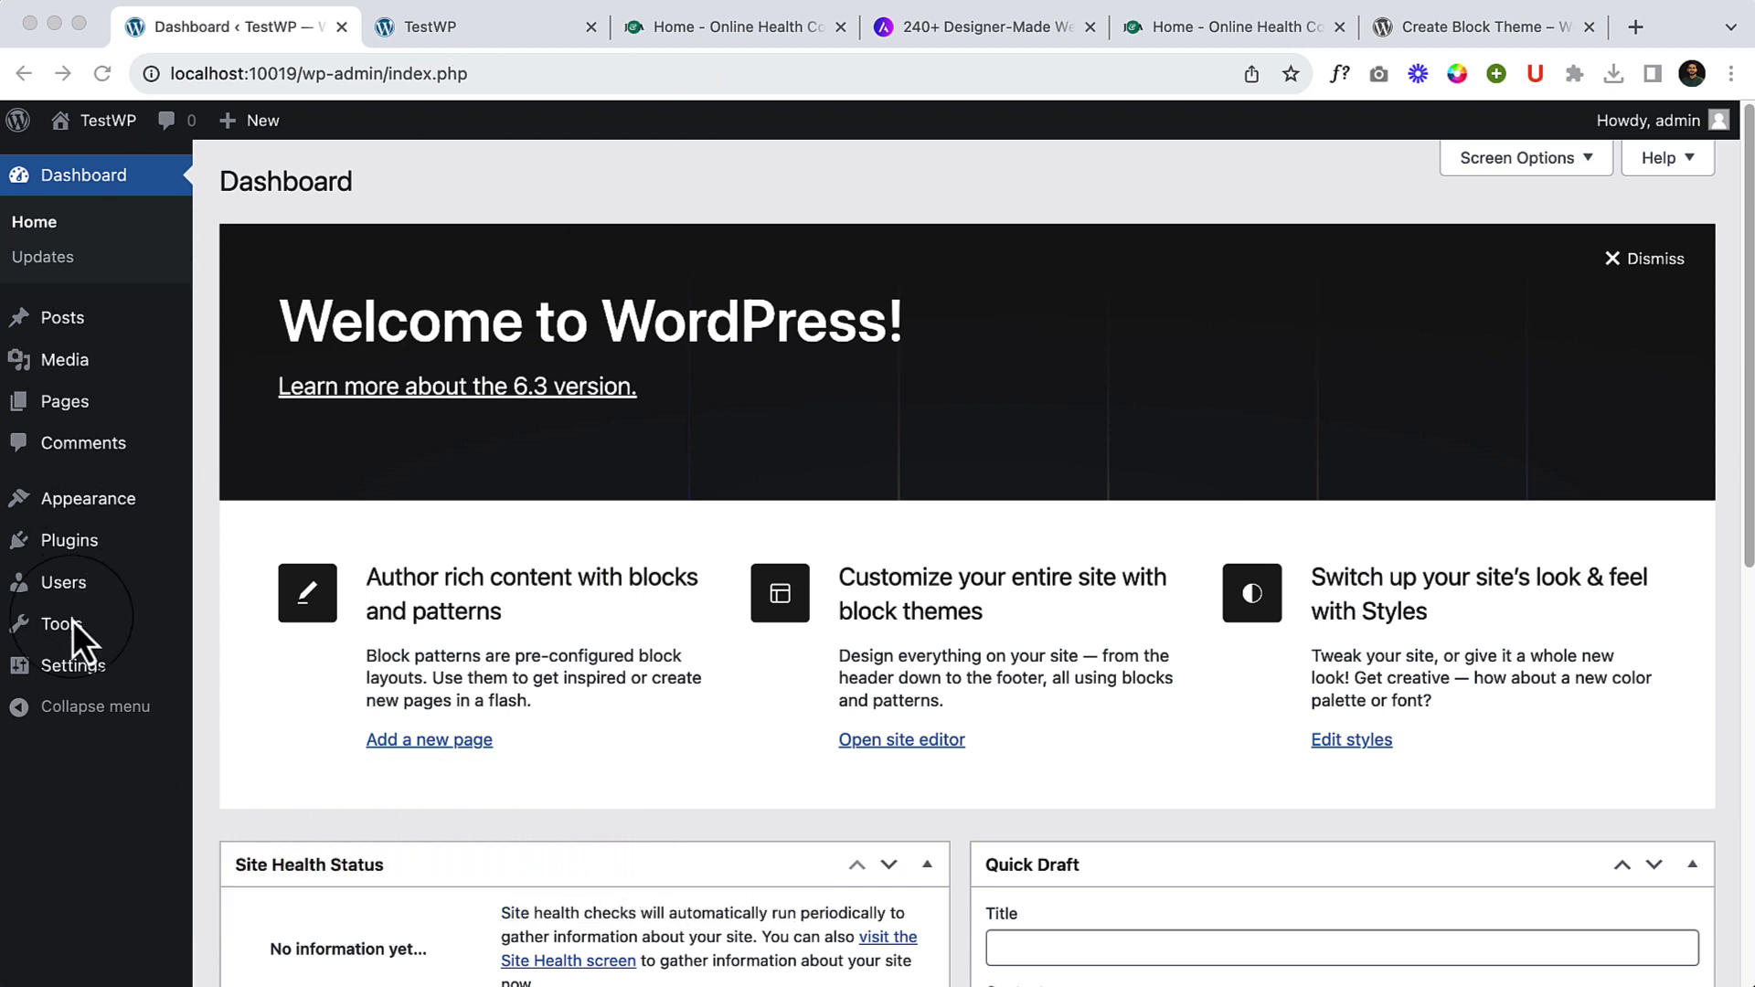
# Step: Show the Settings submenu in the Dashboard's left admin menu
pyautogui.click(77, 768)
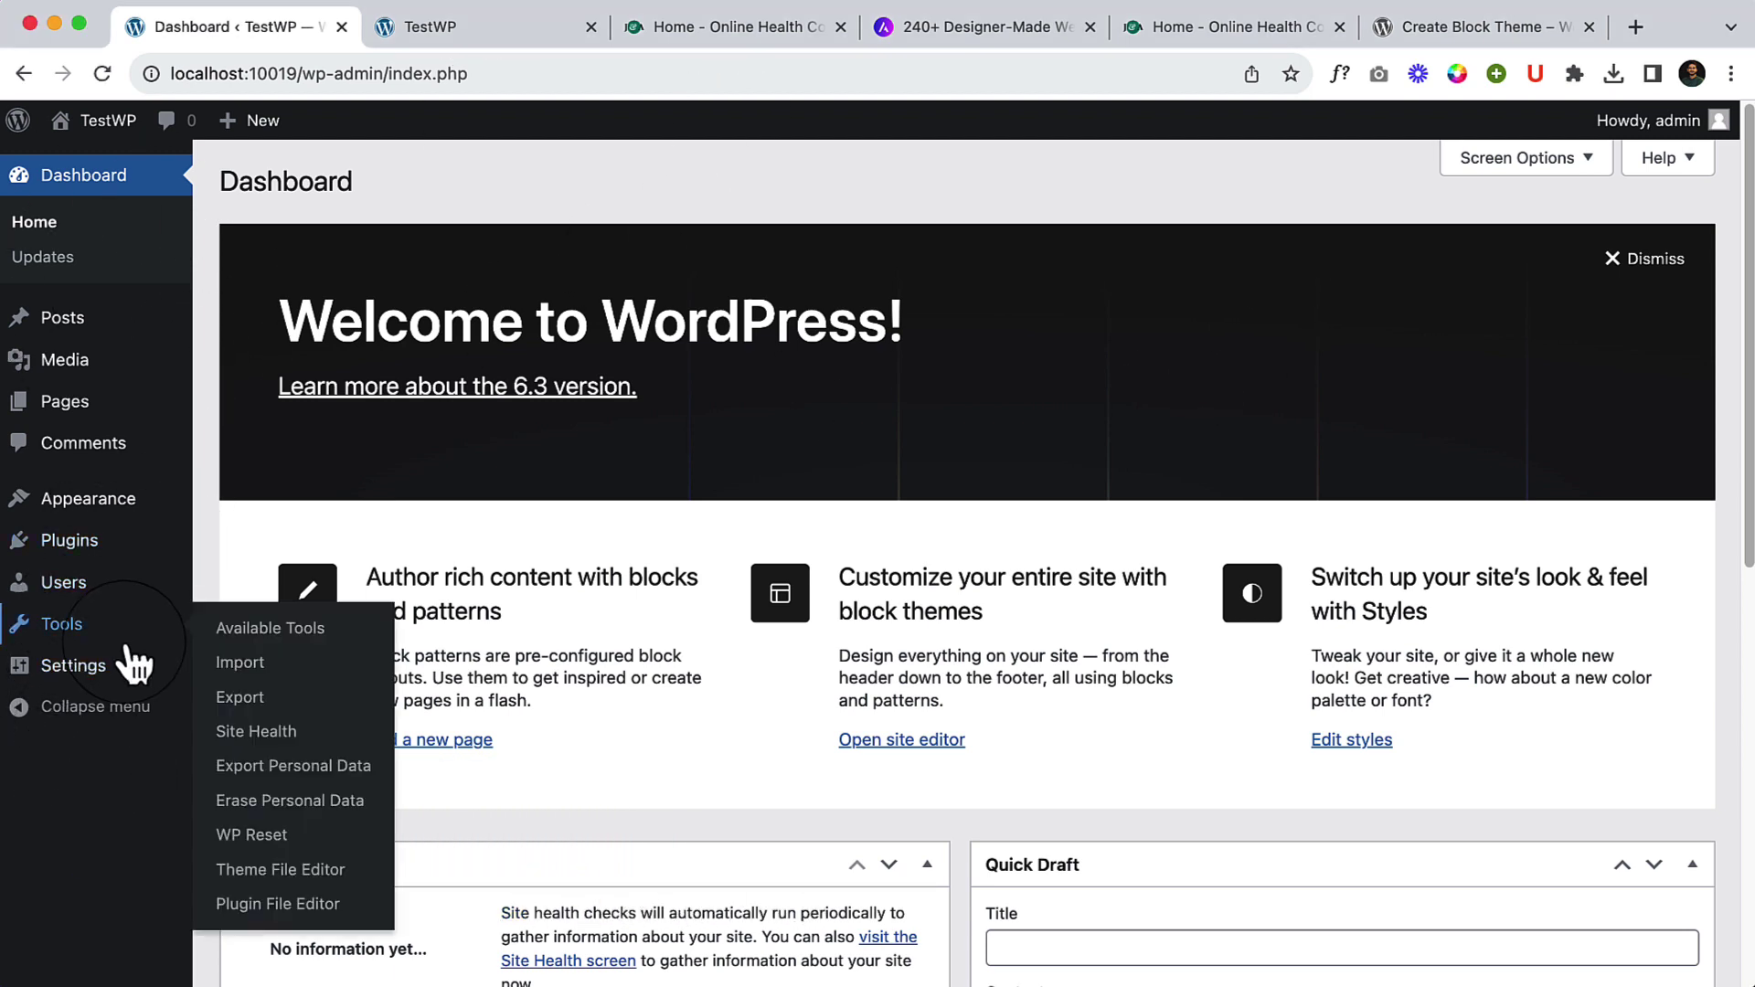
# Step: Open Settings > Permalinks and highlight the date and slug in the Day and name example URL
pyautogui.moveTo(112, 667)
pyautogui.click(243, 842)
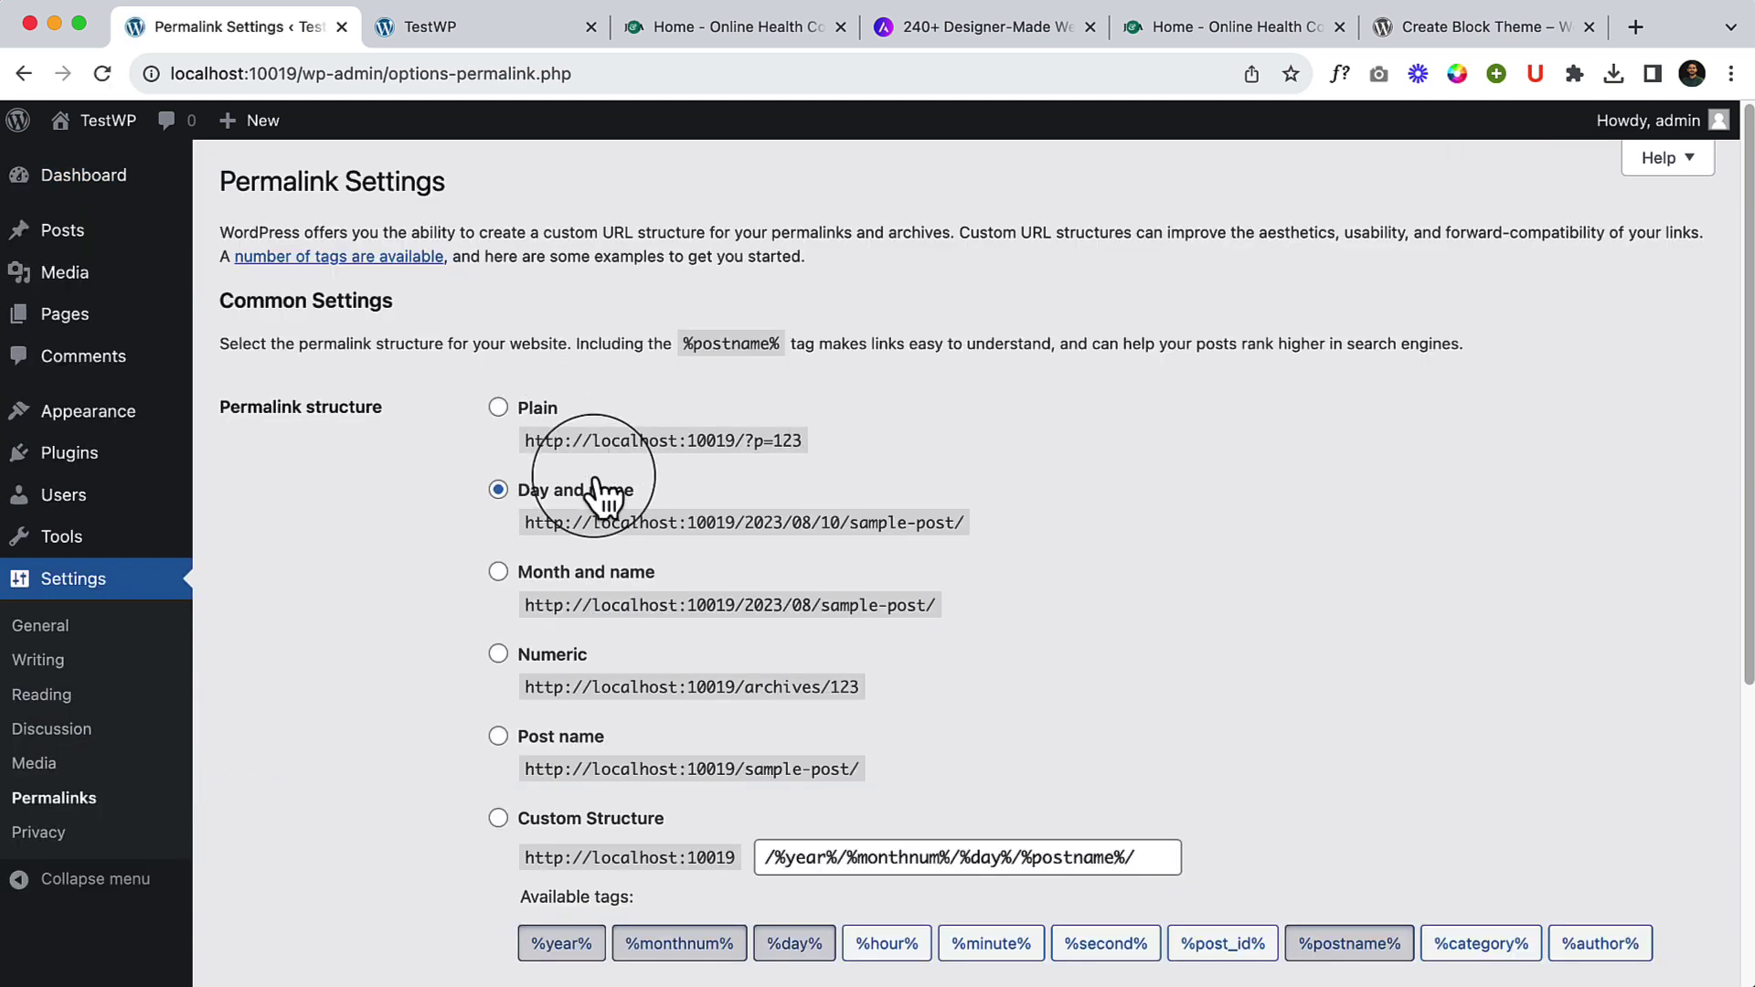
pyautogui.scroll(-2, 595, 498)
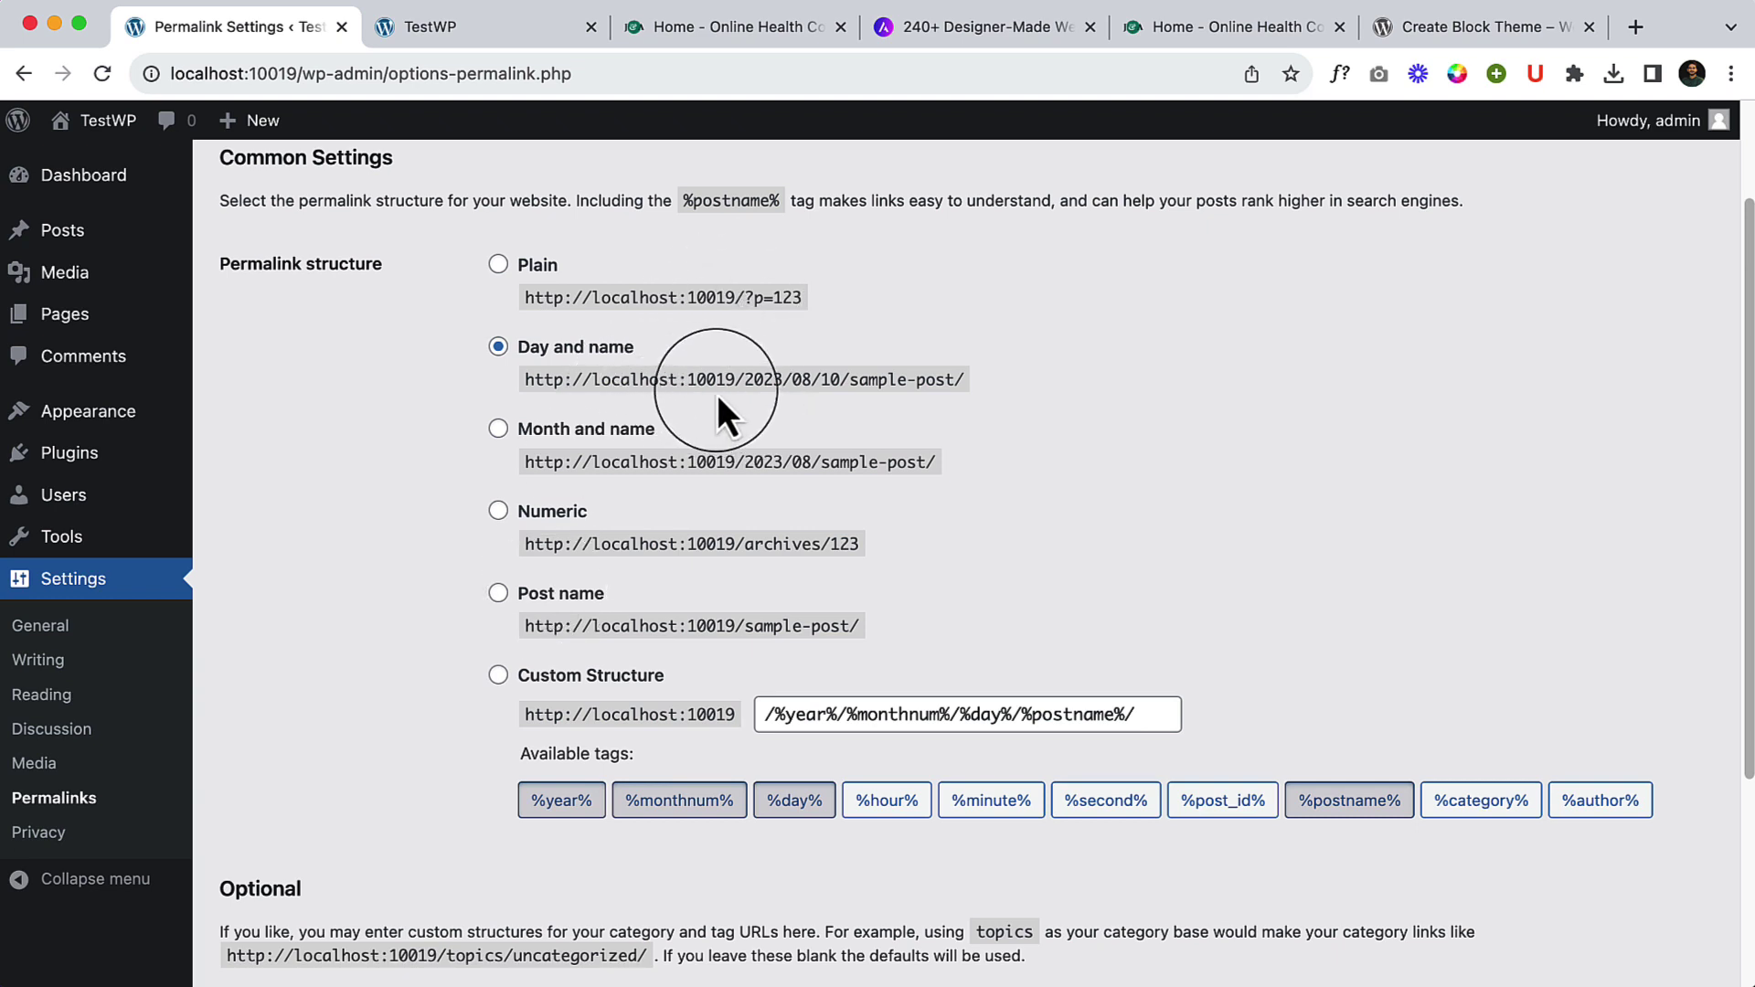
pyautogui.moveTo(740, 379); pyautogui.dragTo(958, 378)
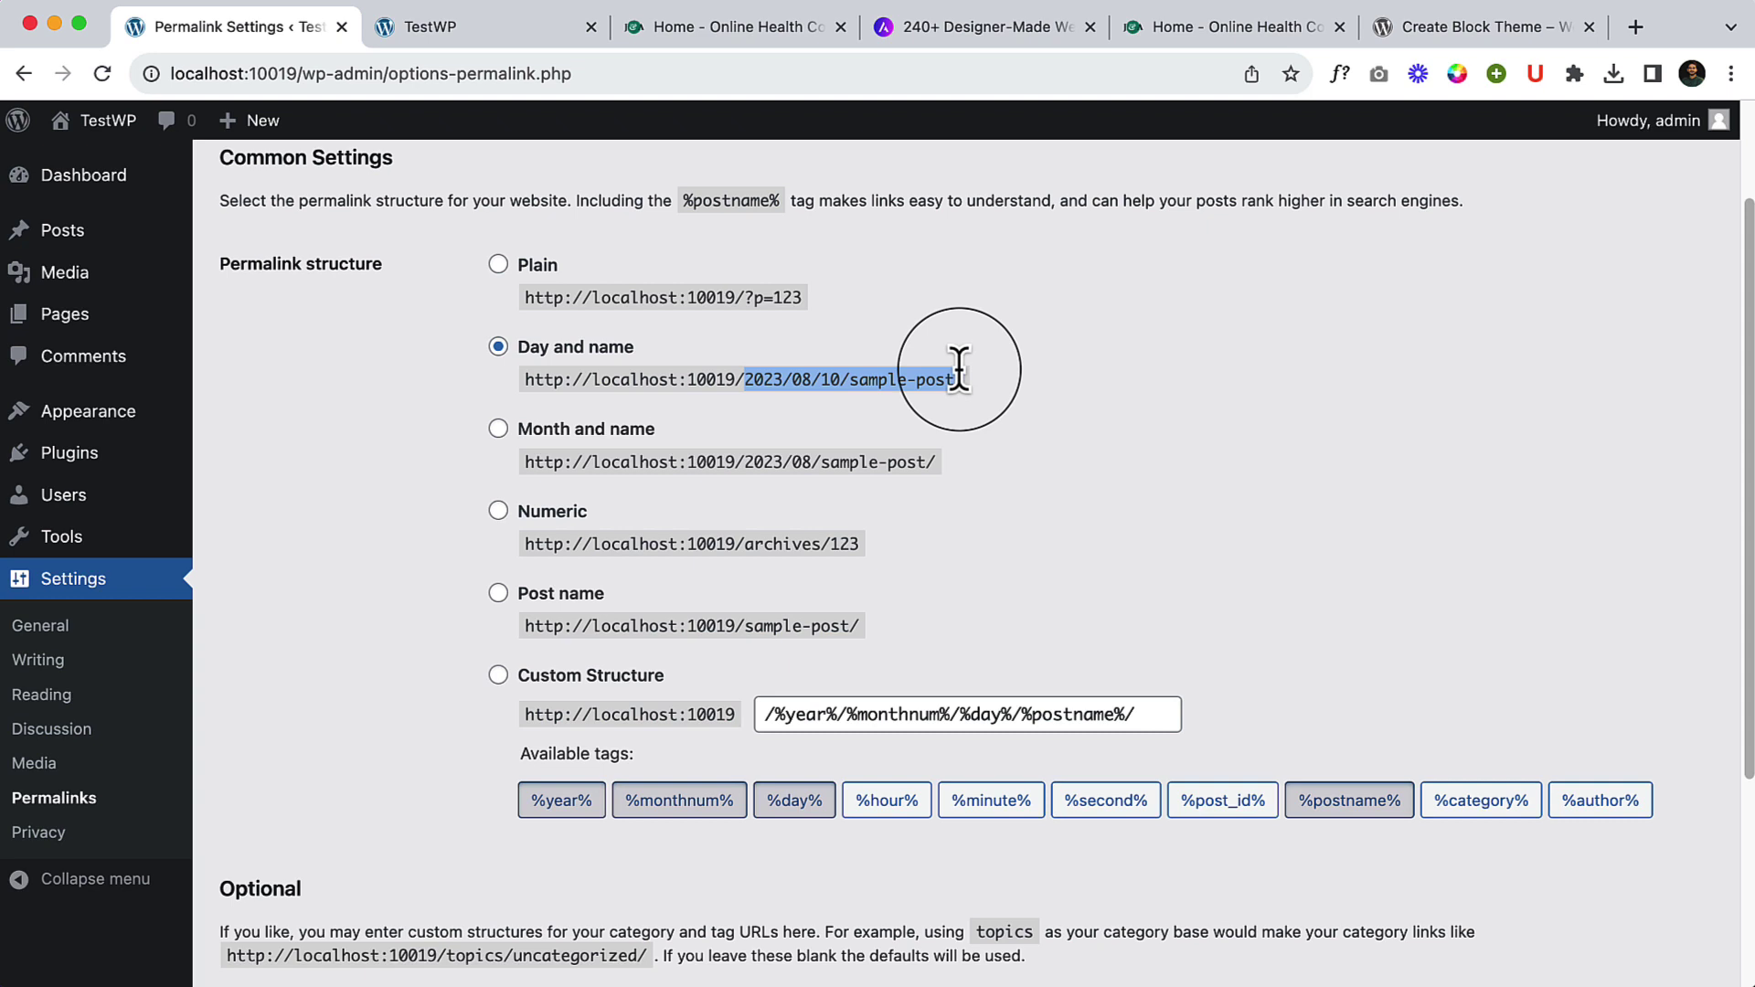
pyautogui.moveTo(958, 377); pyautogui.dragTo(968, 378)
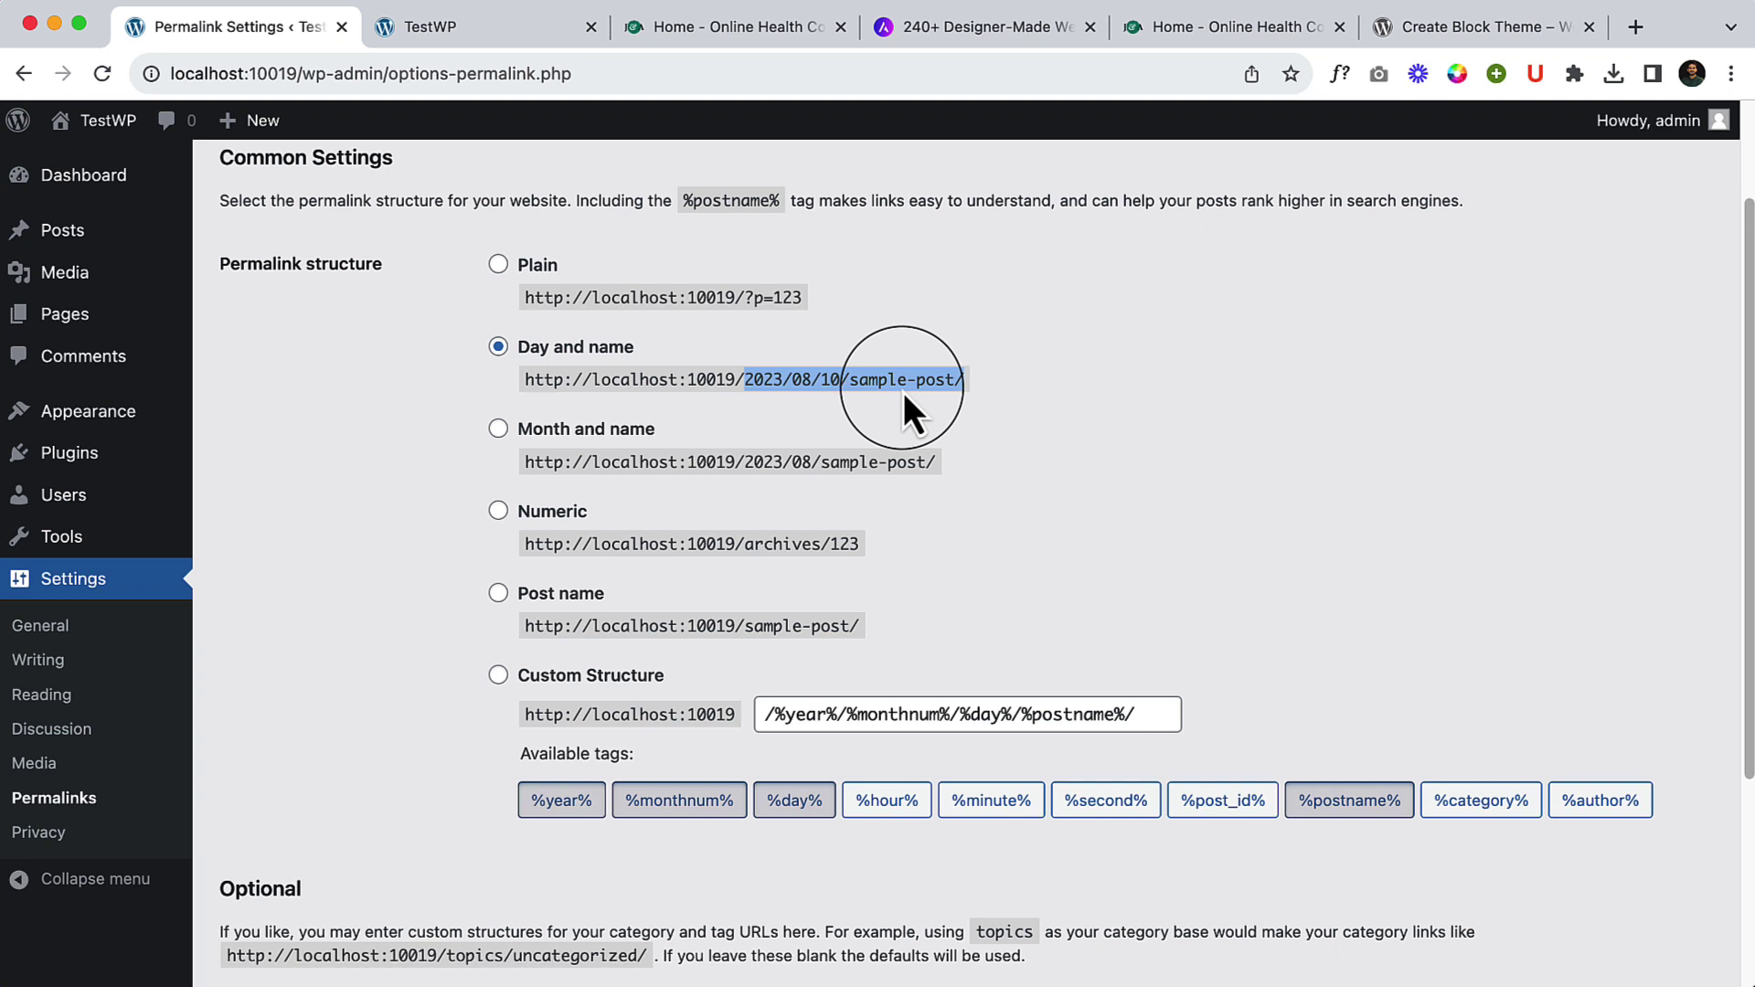
# Step: Select Post name permalinks, compare /sample-post/ against the dated Day and name URL, and save
pyautogui.click(544, 596)
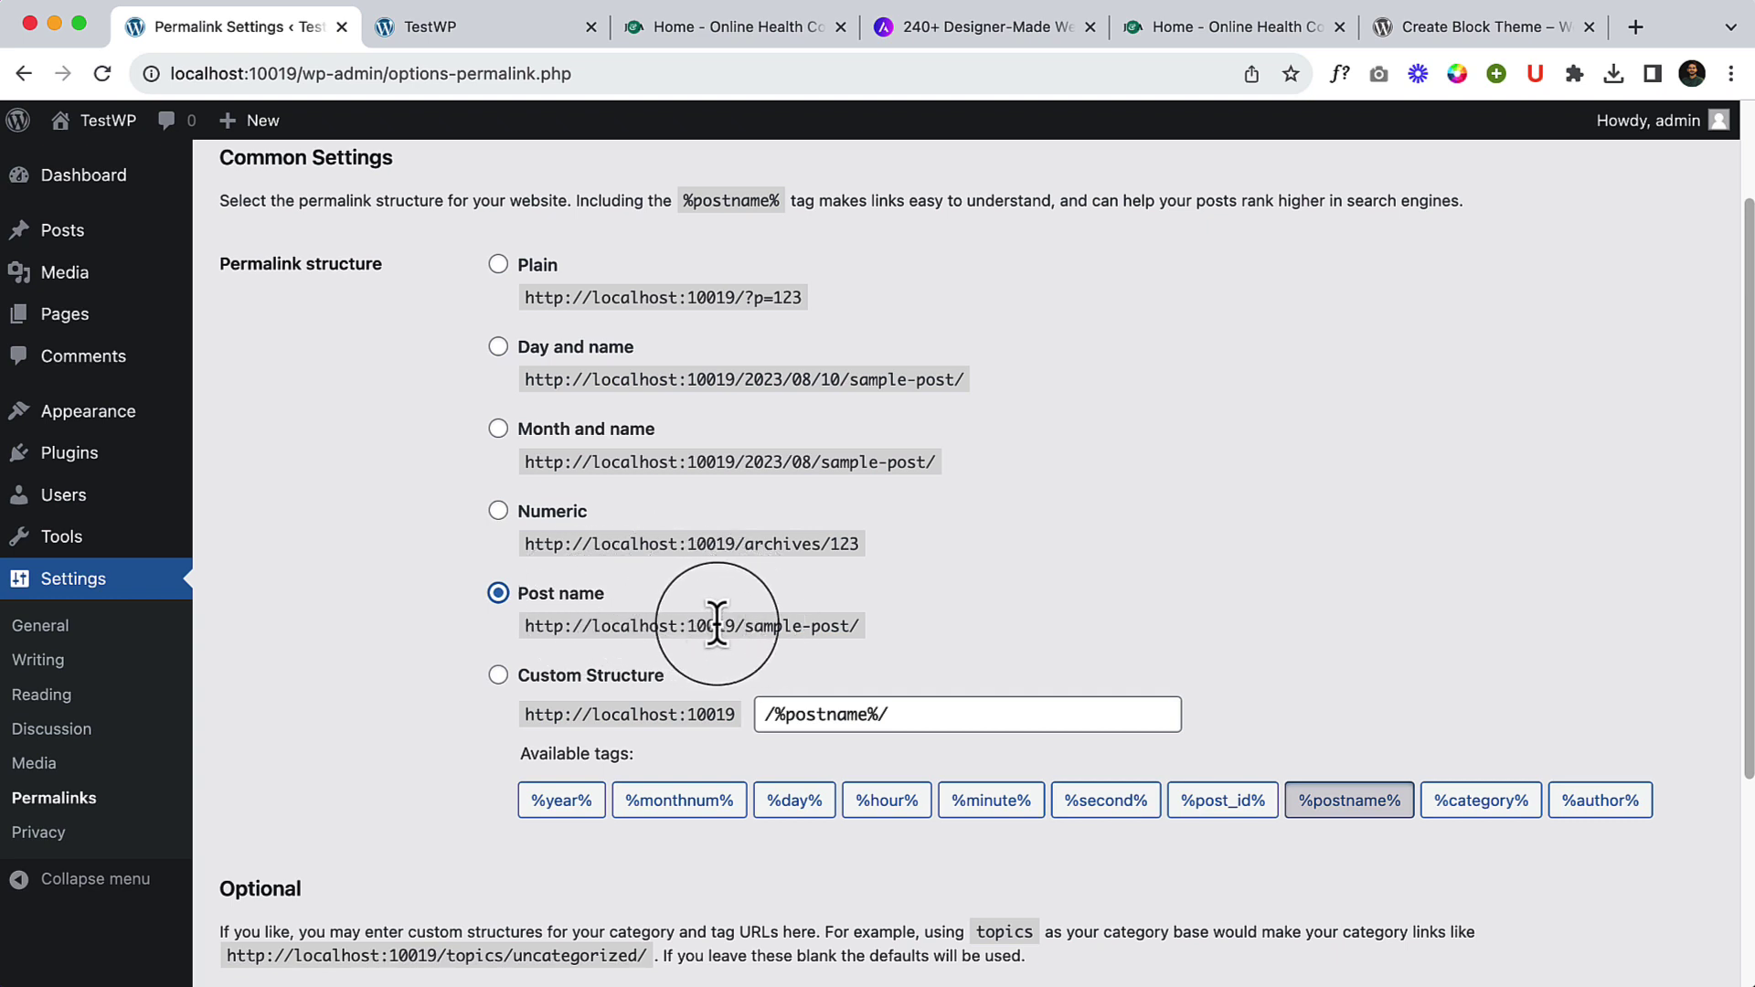
pyautogui.moveTo(745, 629); pyautogui.dragTo(852, 629)
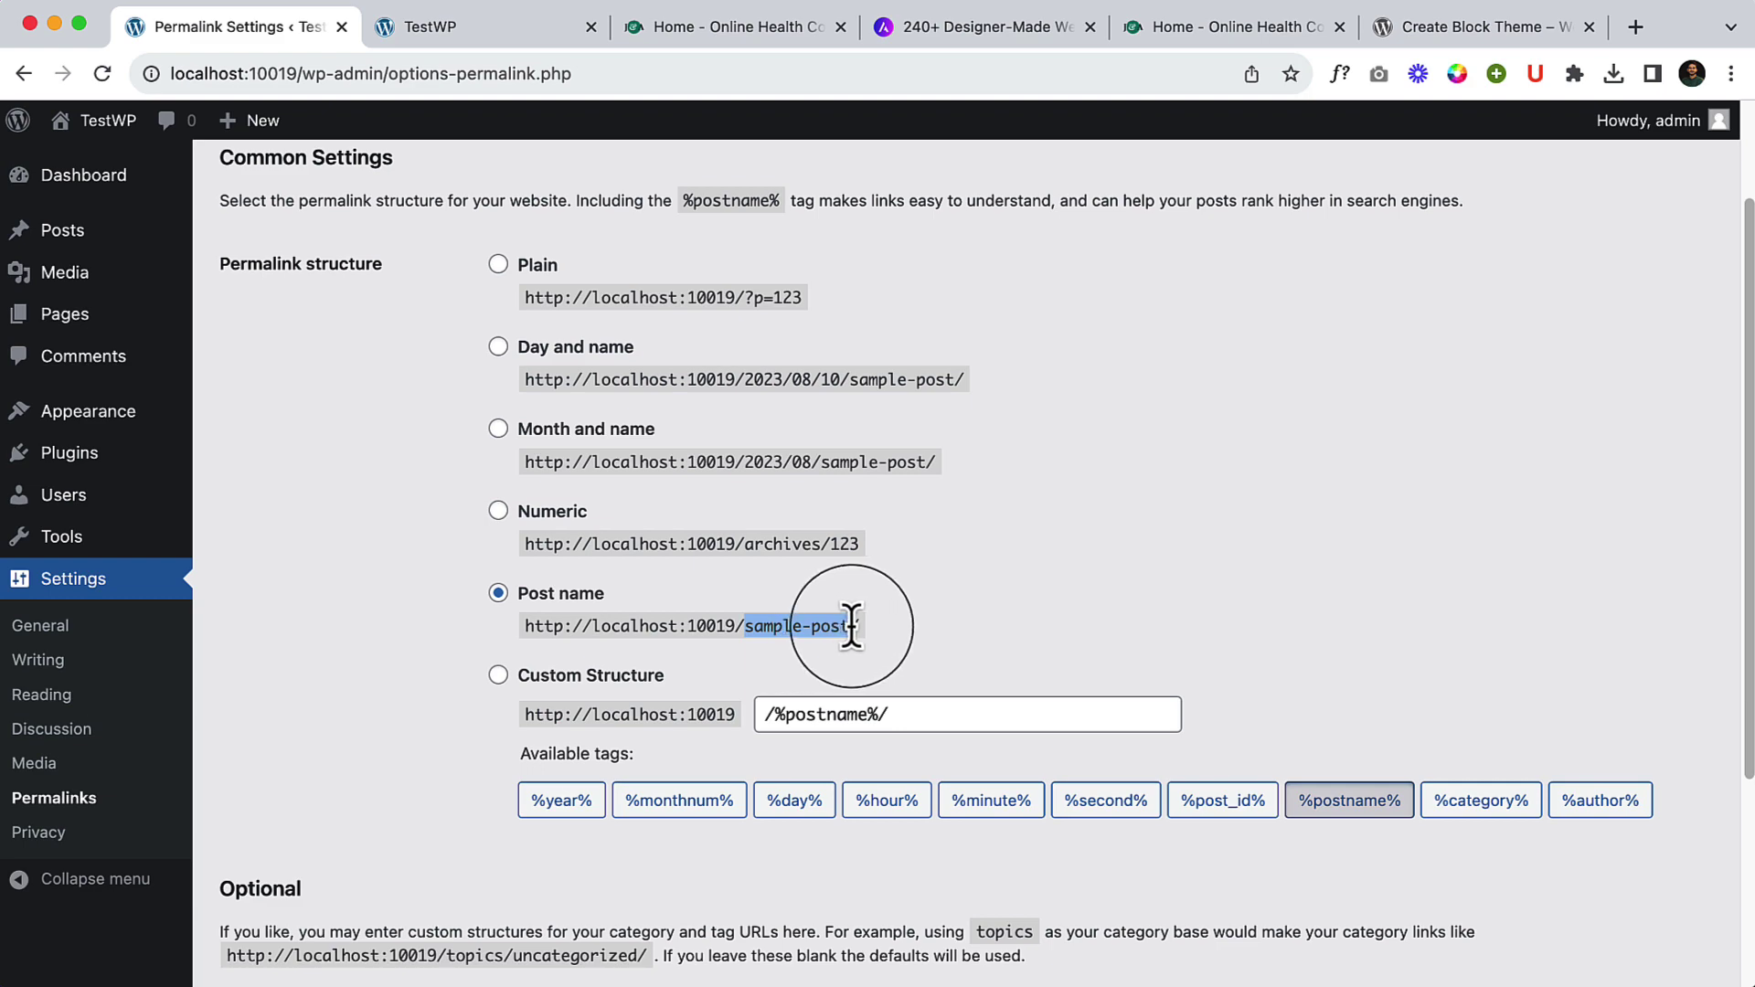
pyautogui.scroll(-2, 848, 629)
pyautogui.scroll(-2, 852, 631)
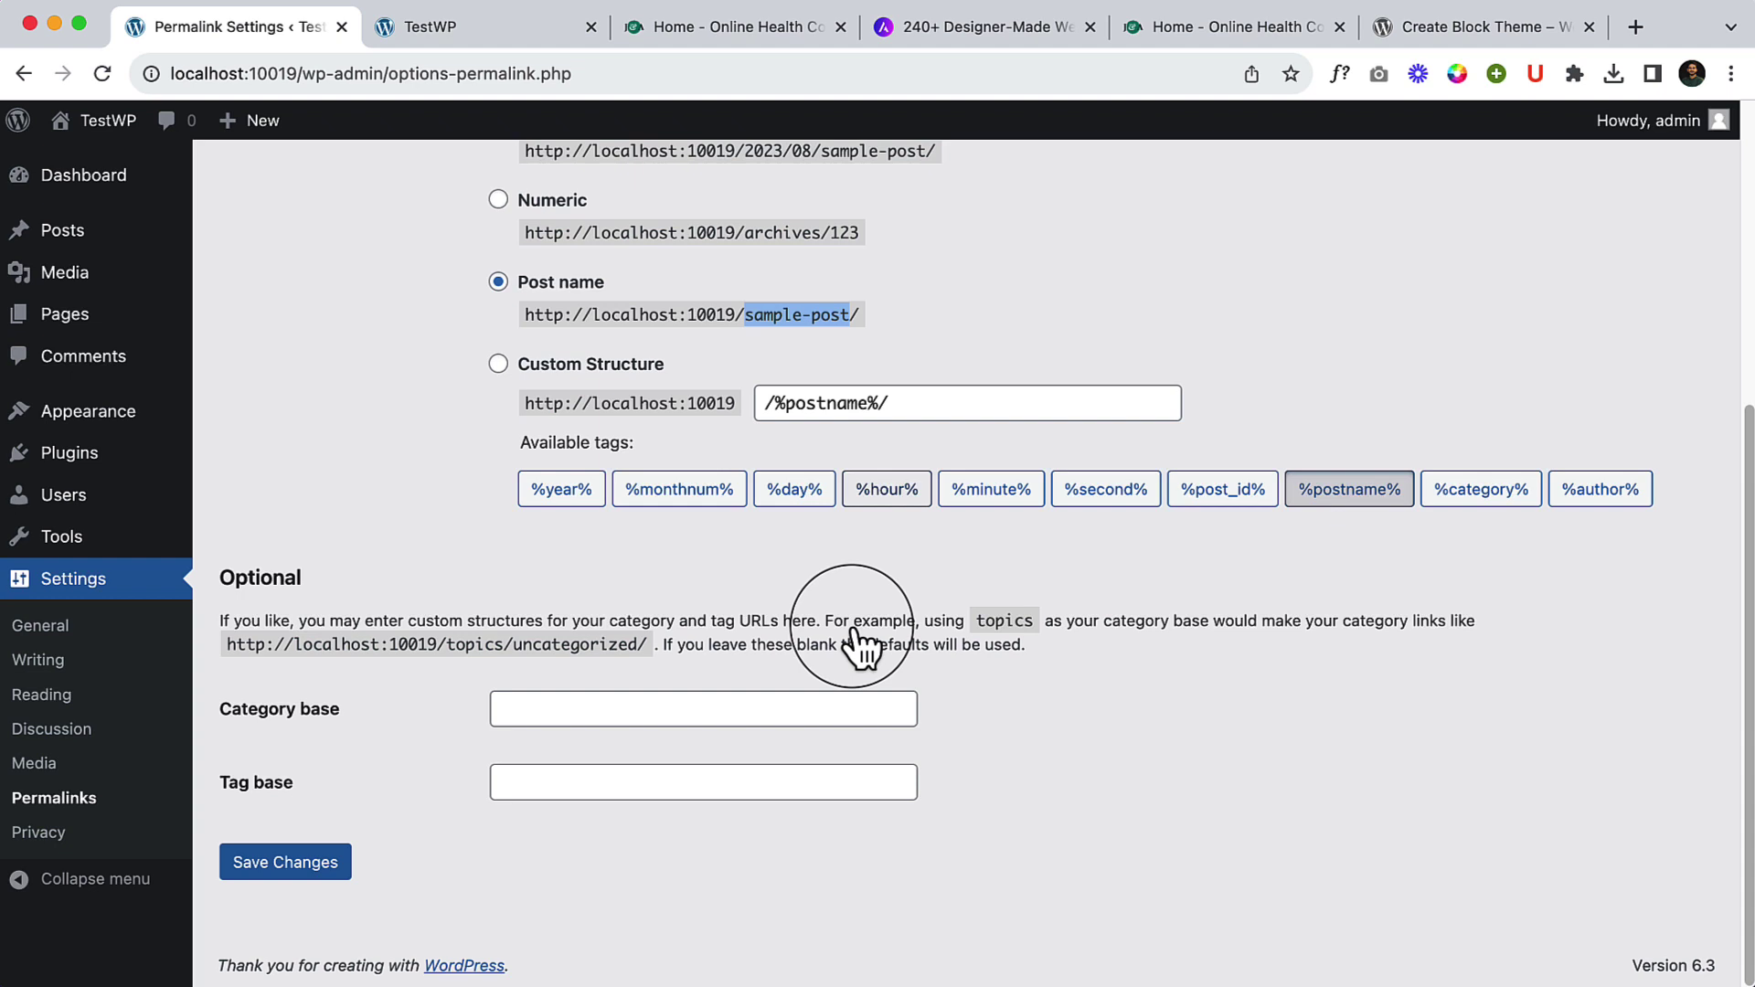
pyautogui.scroll(2, 852, 627)
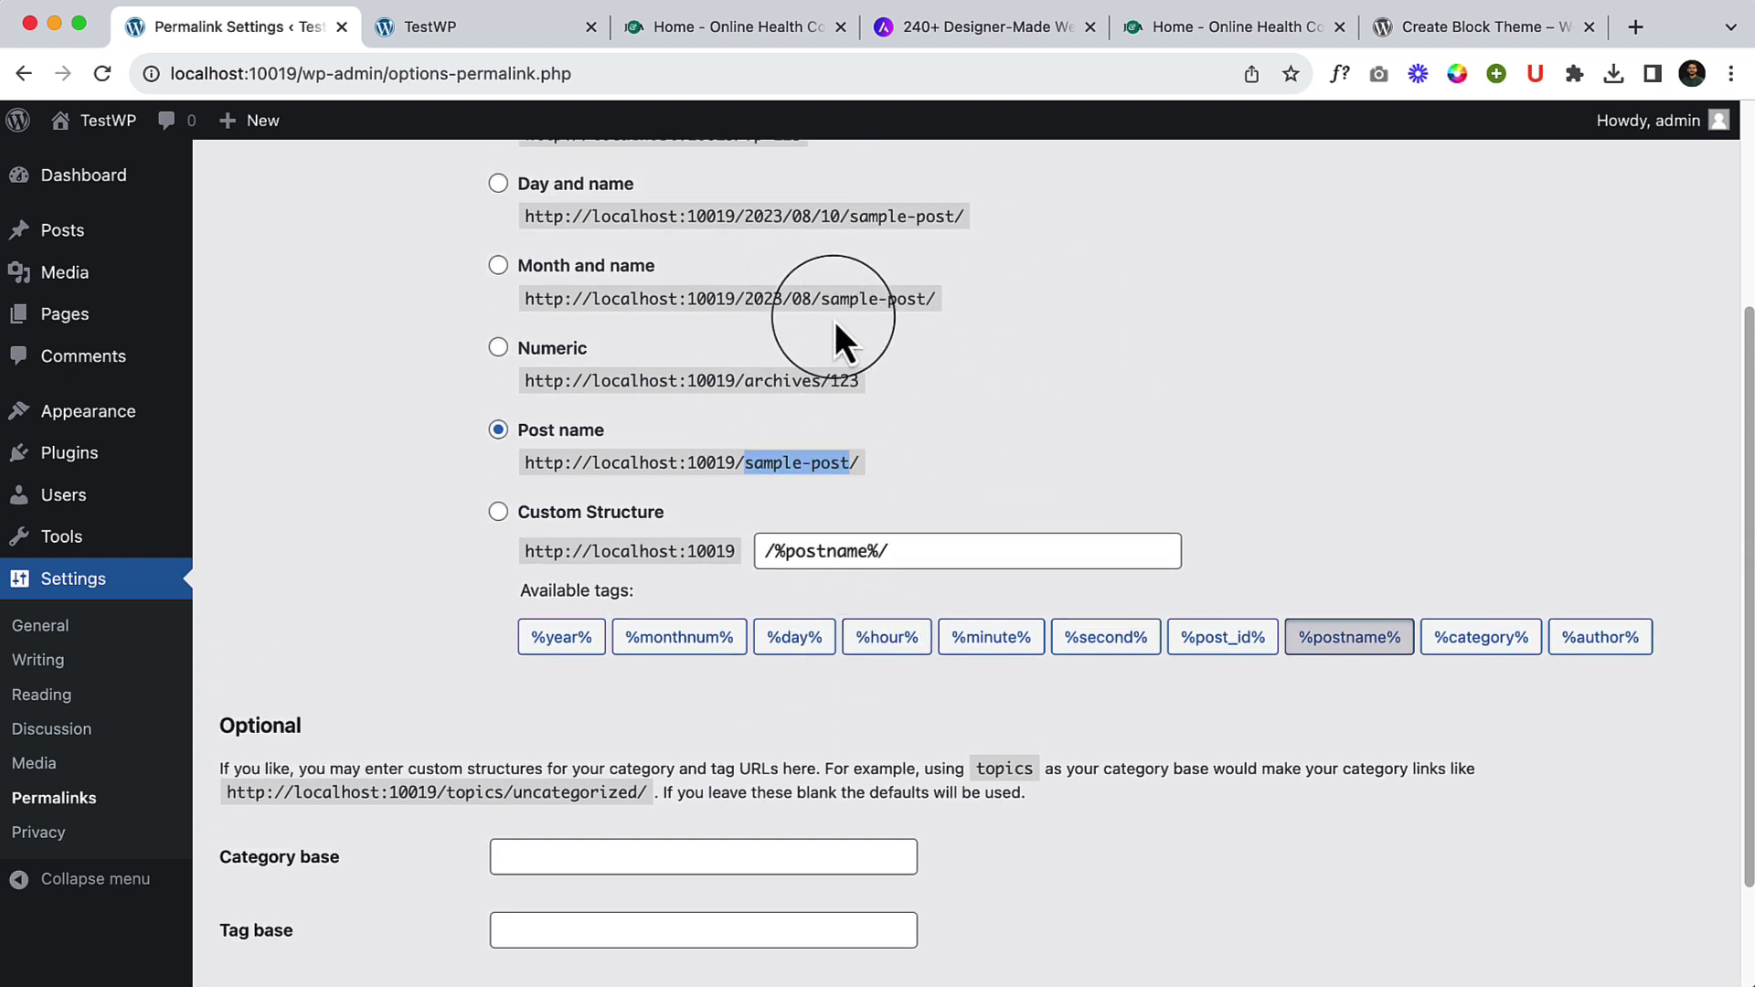
pyautogui.scroll(1, 836, 321)
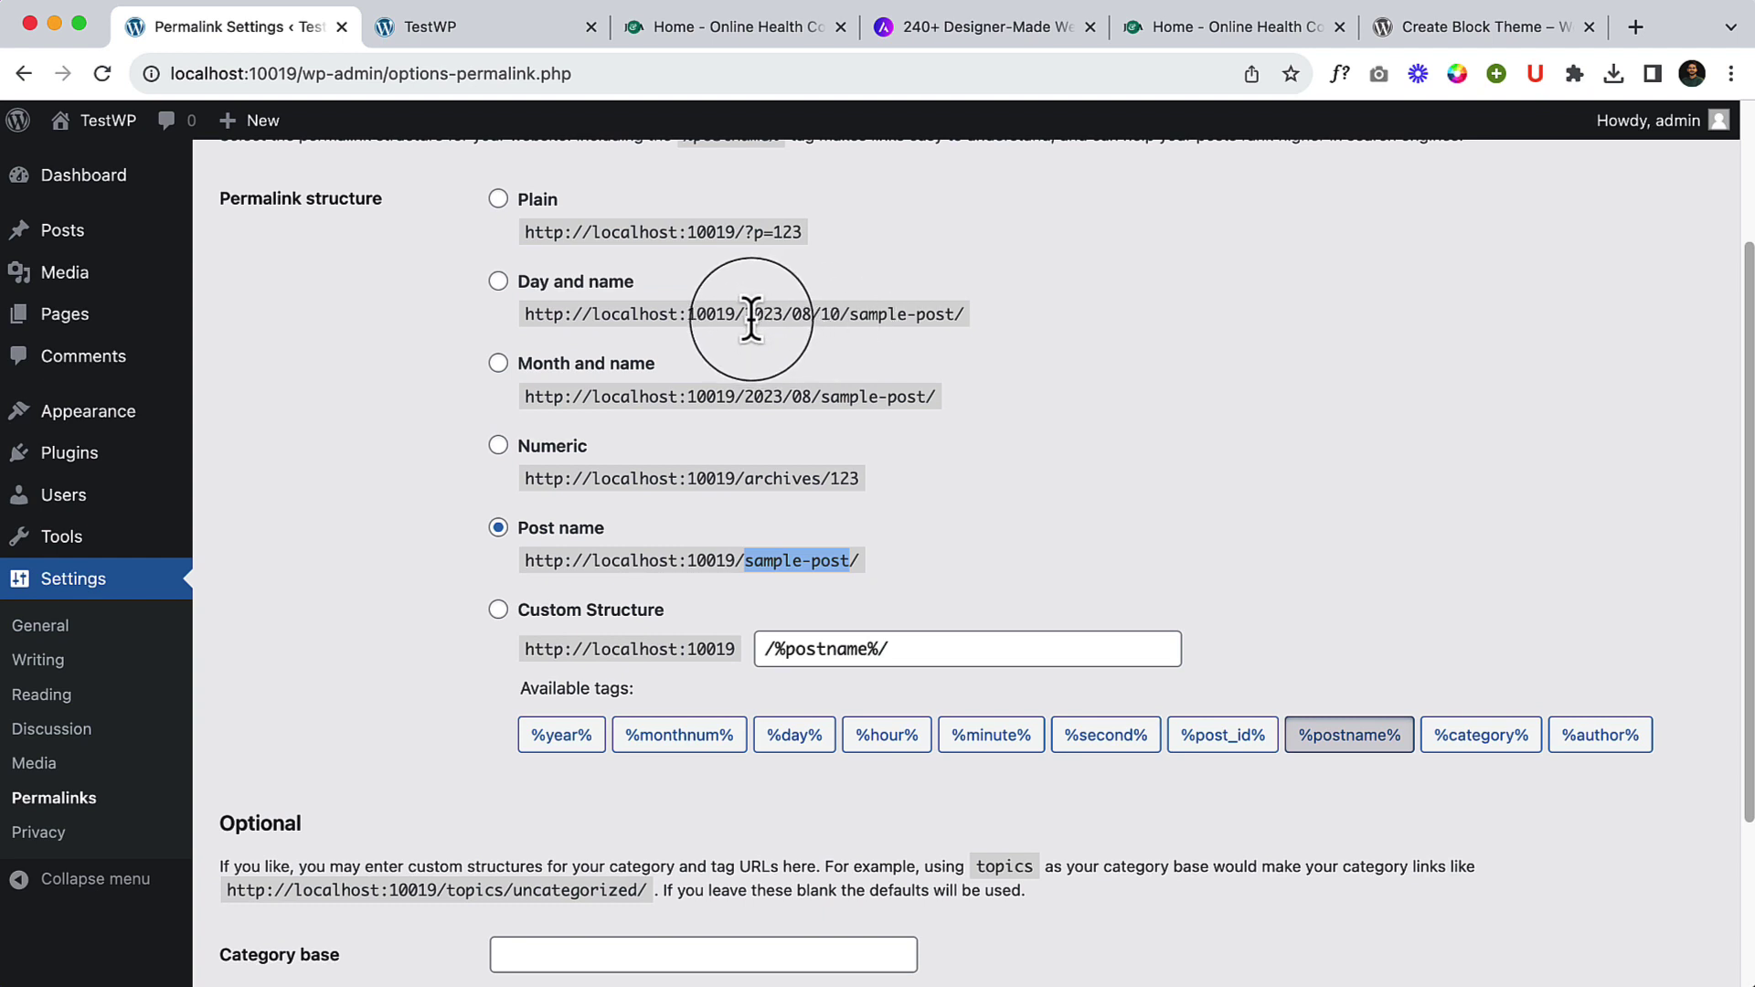
pyautogui.moveTo(752, 320); pyautogui.dragTo(841, 317)
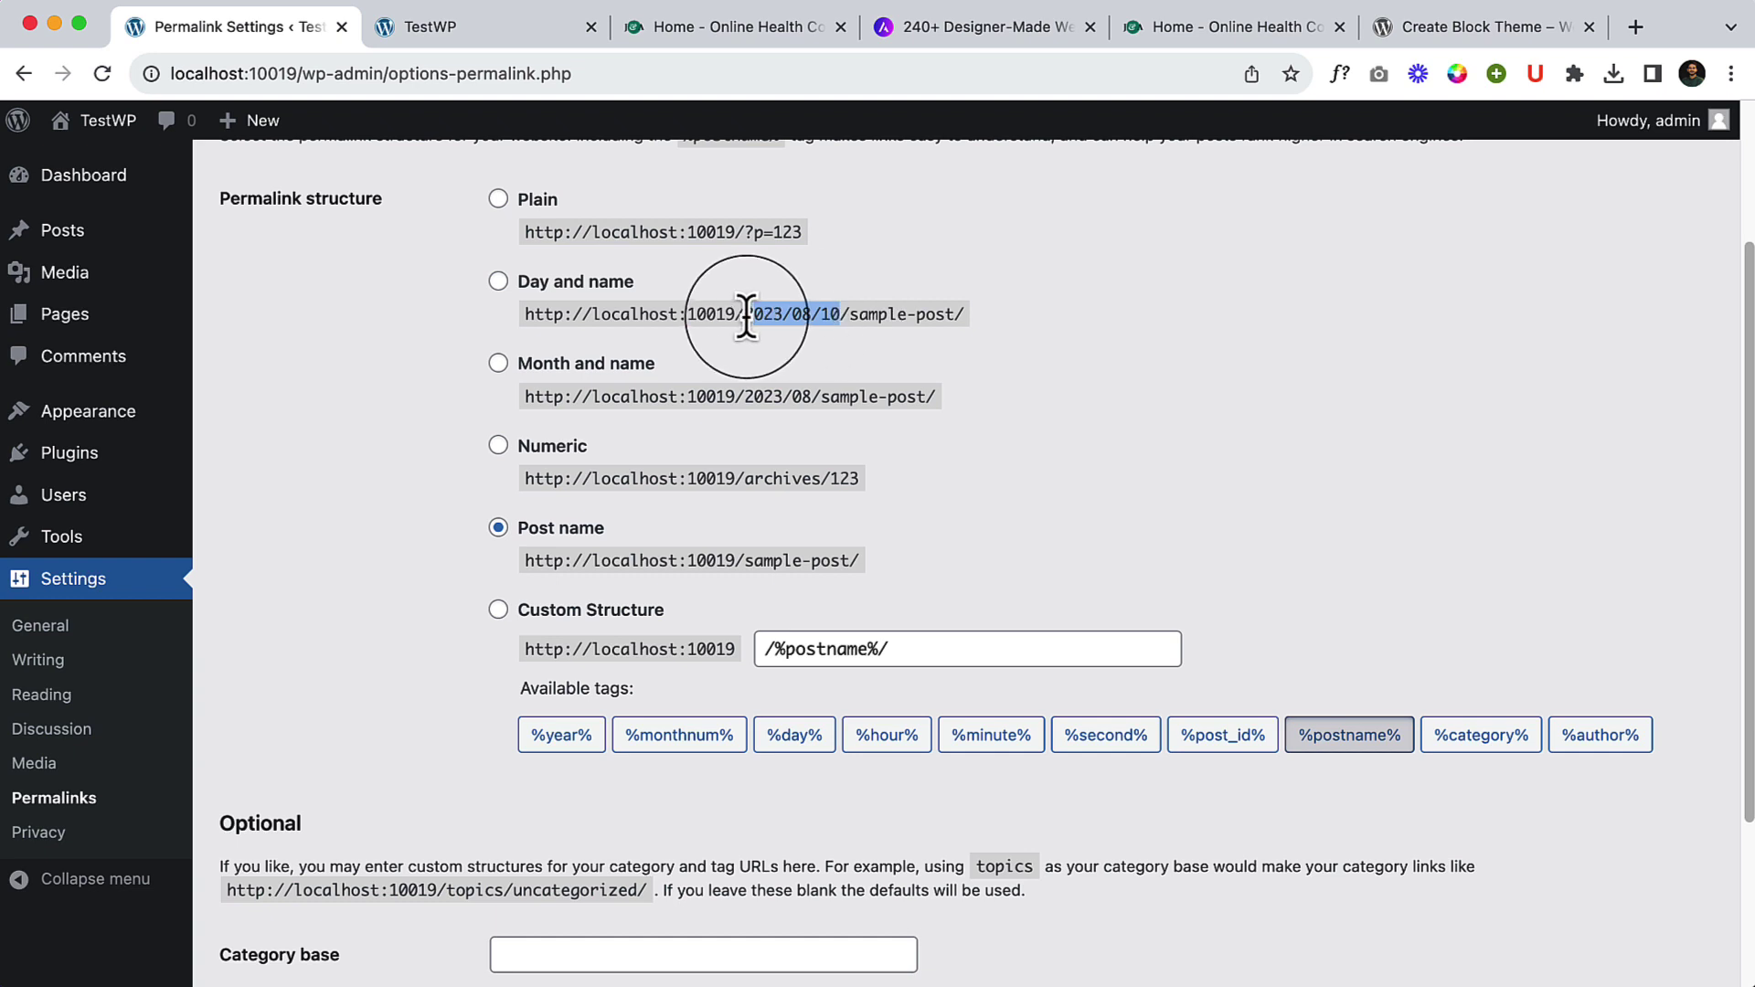
pyautogui.moveTo(747, 317); pyautogui.dragTo(837, 316)
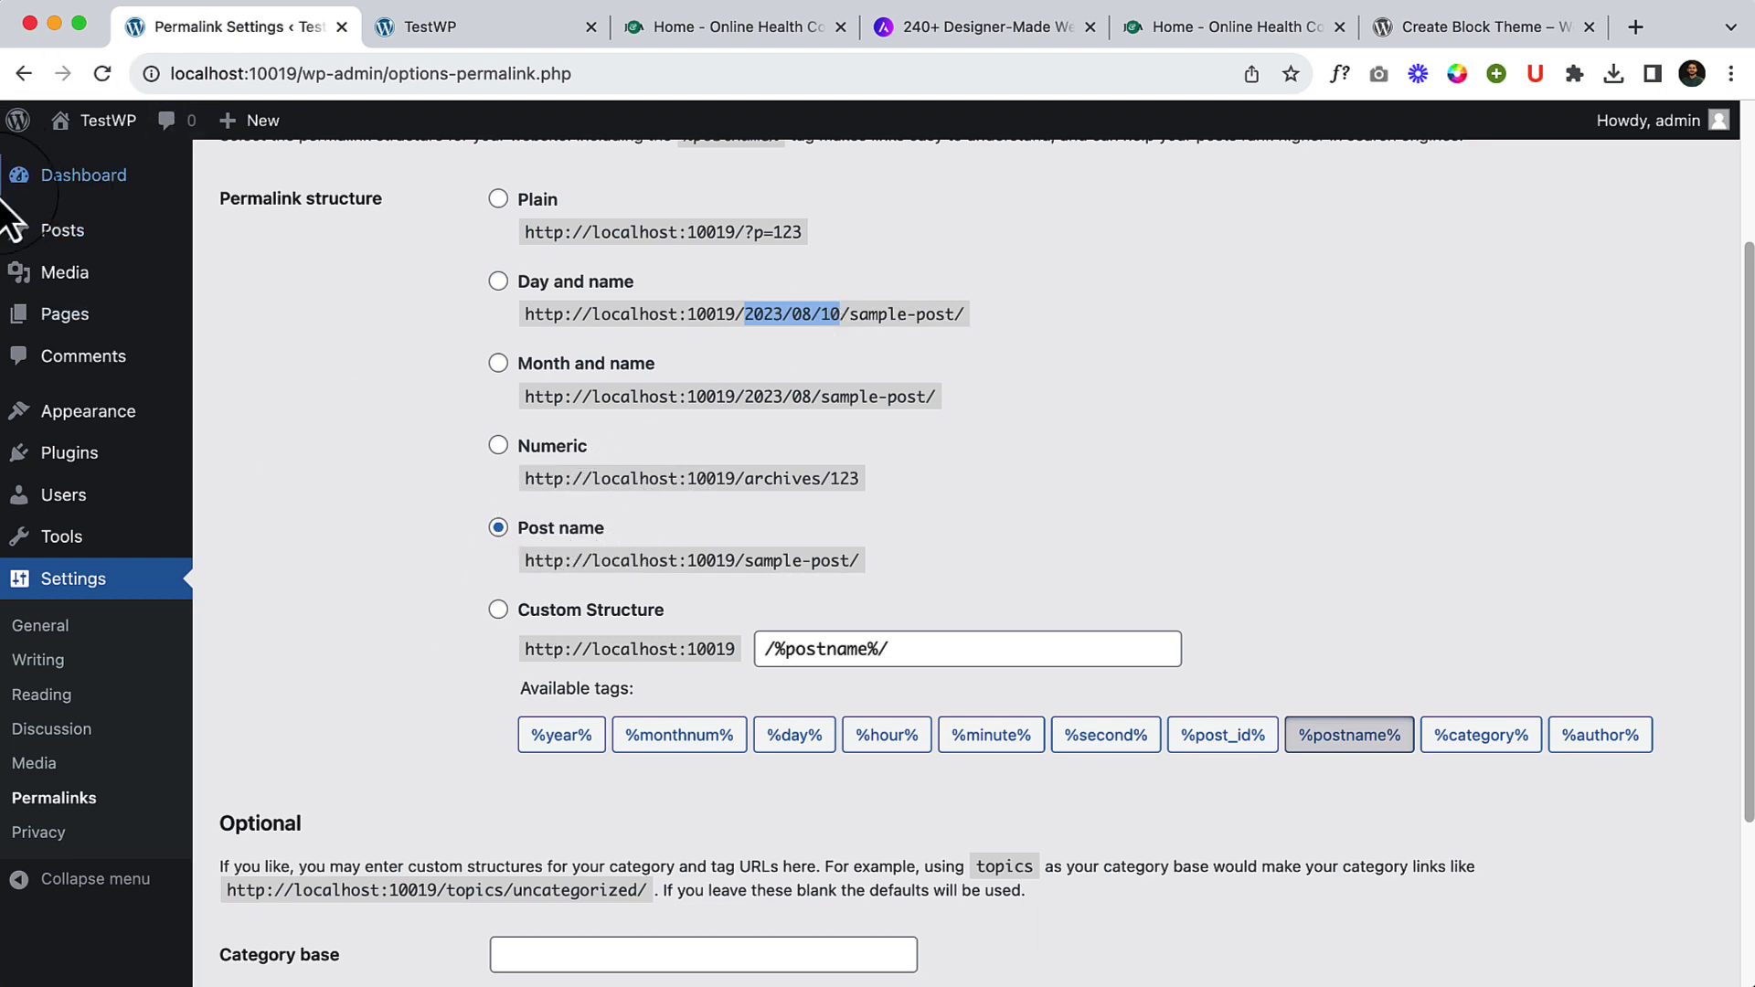
pyautogui.scroll(-5, 392, 536)
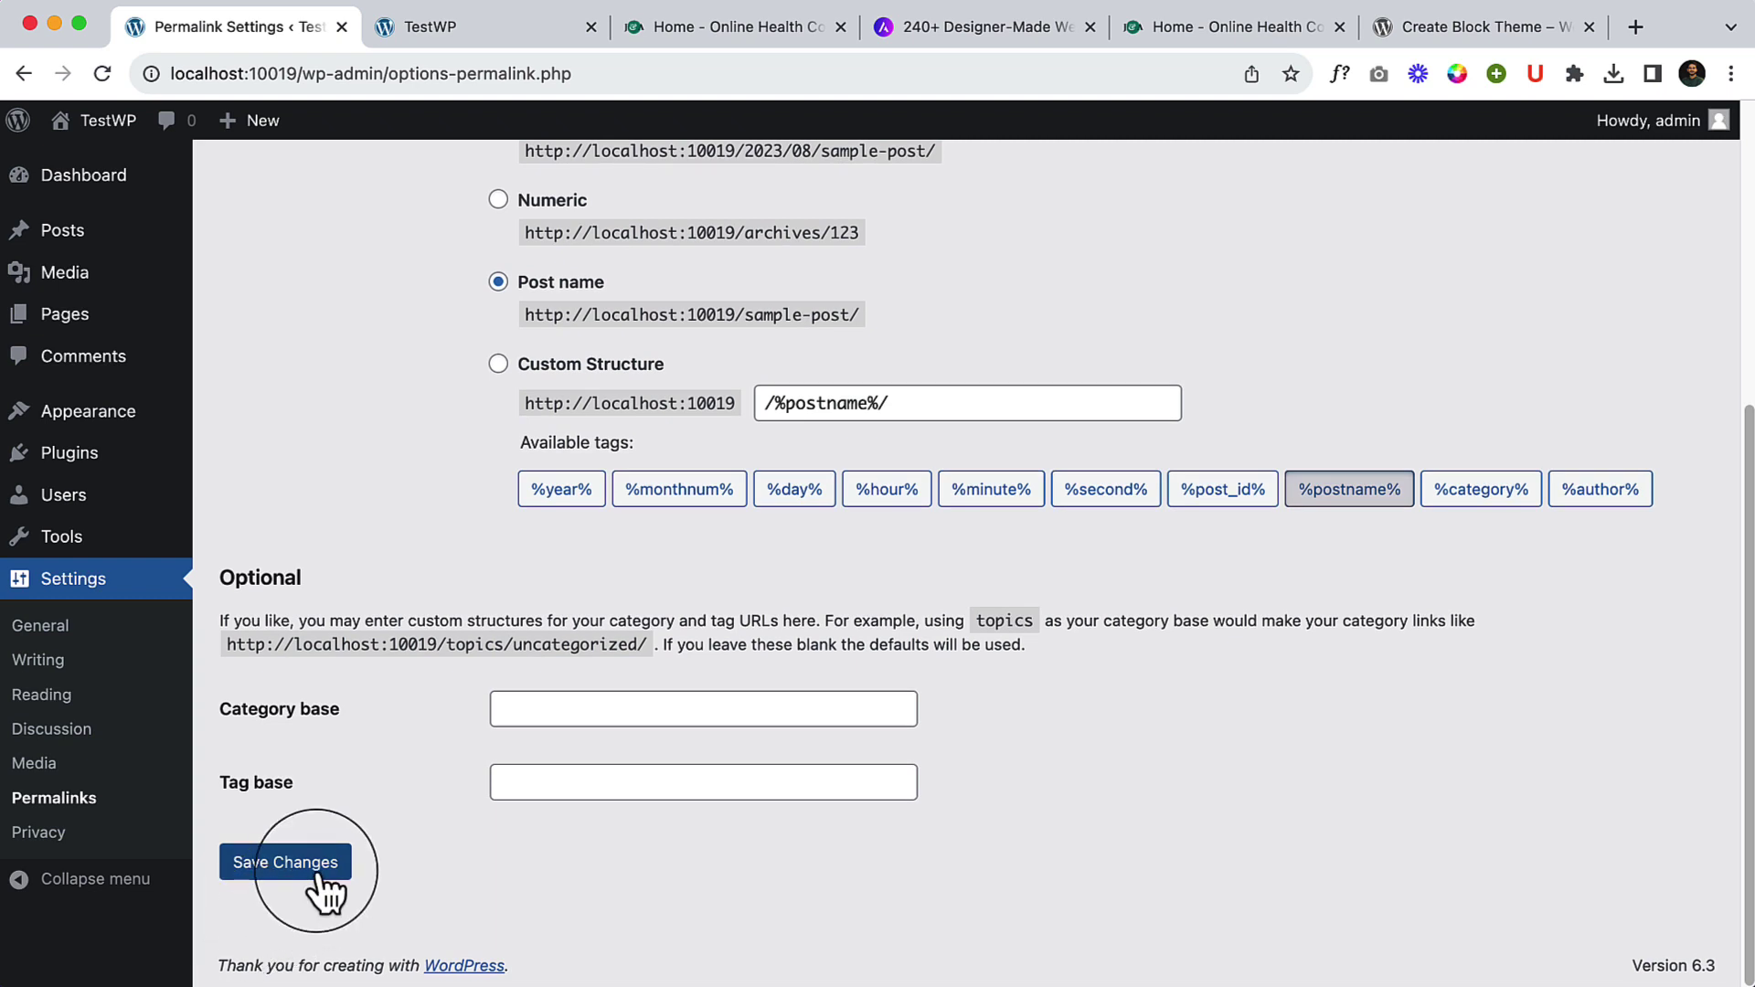
pyautogui.click(315, 868)
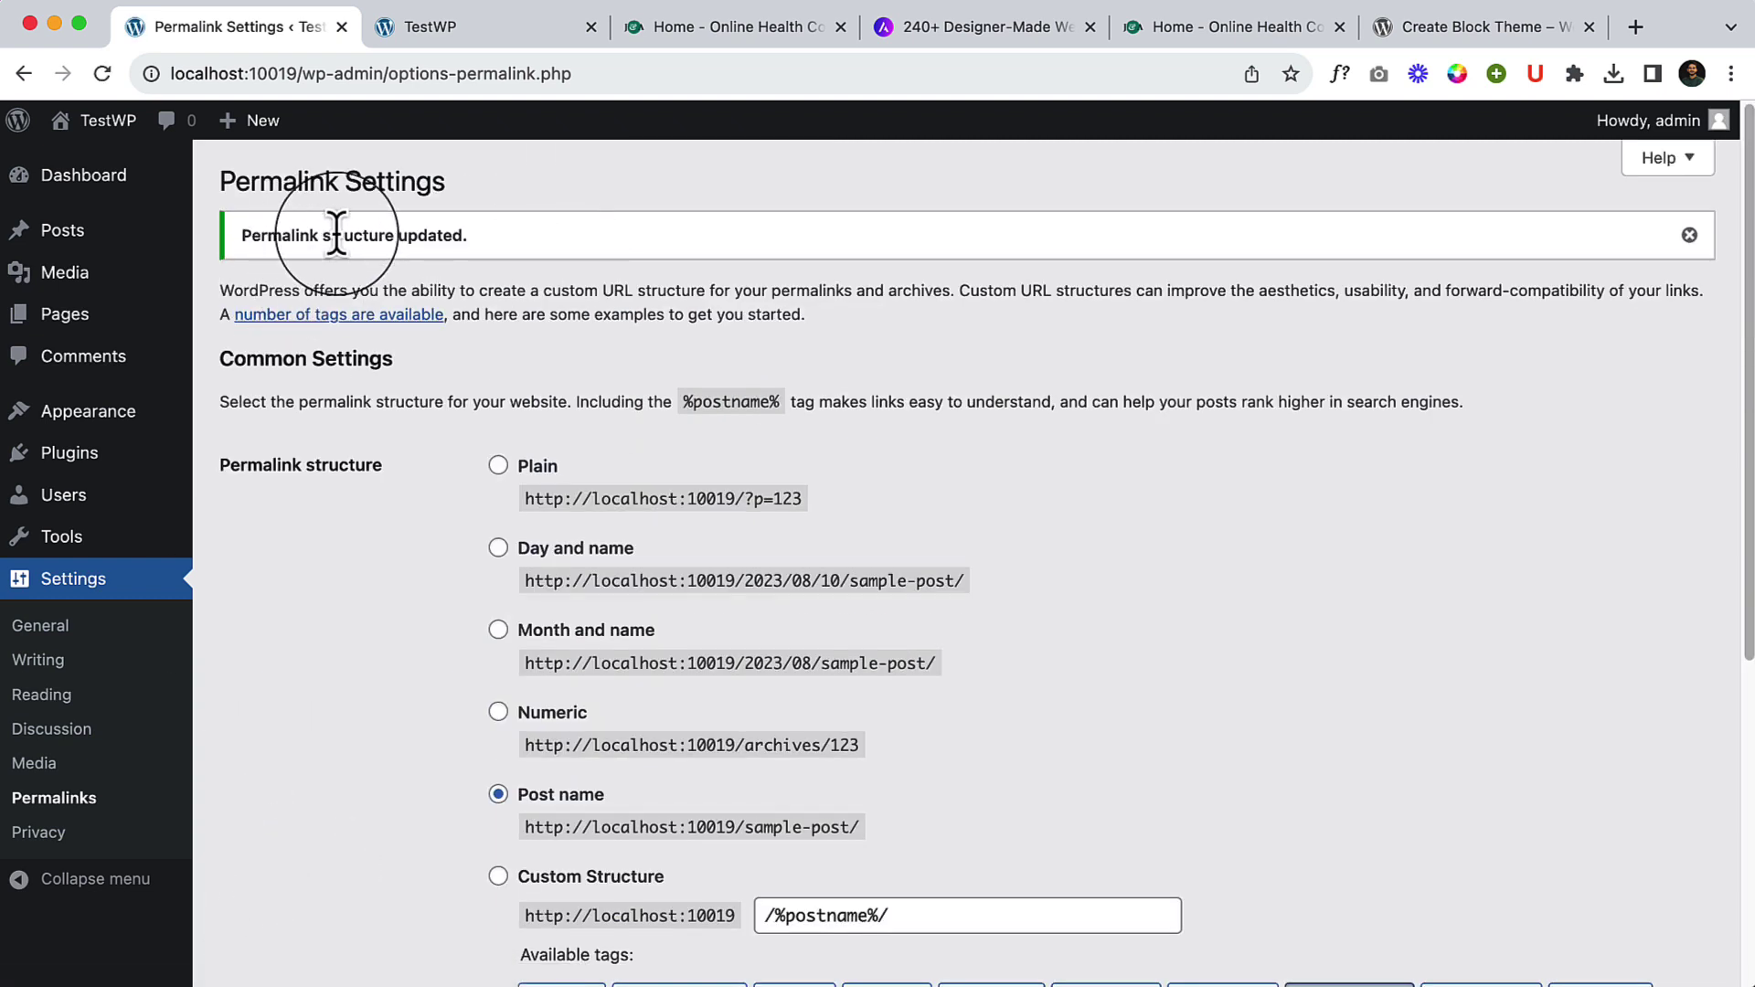
# Step: From the Pages list, create and publish pages titled 'Home' and 'About me'
pyautogui.click(78, 316)
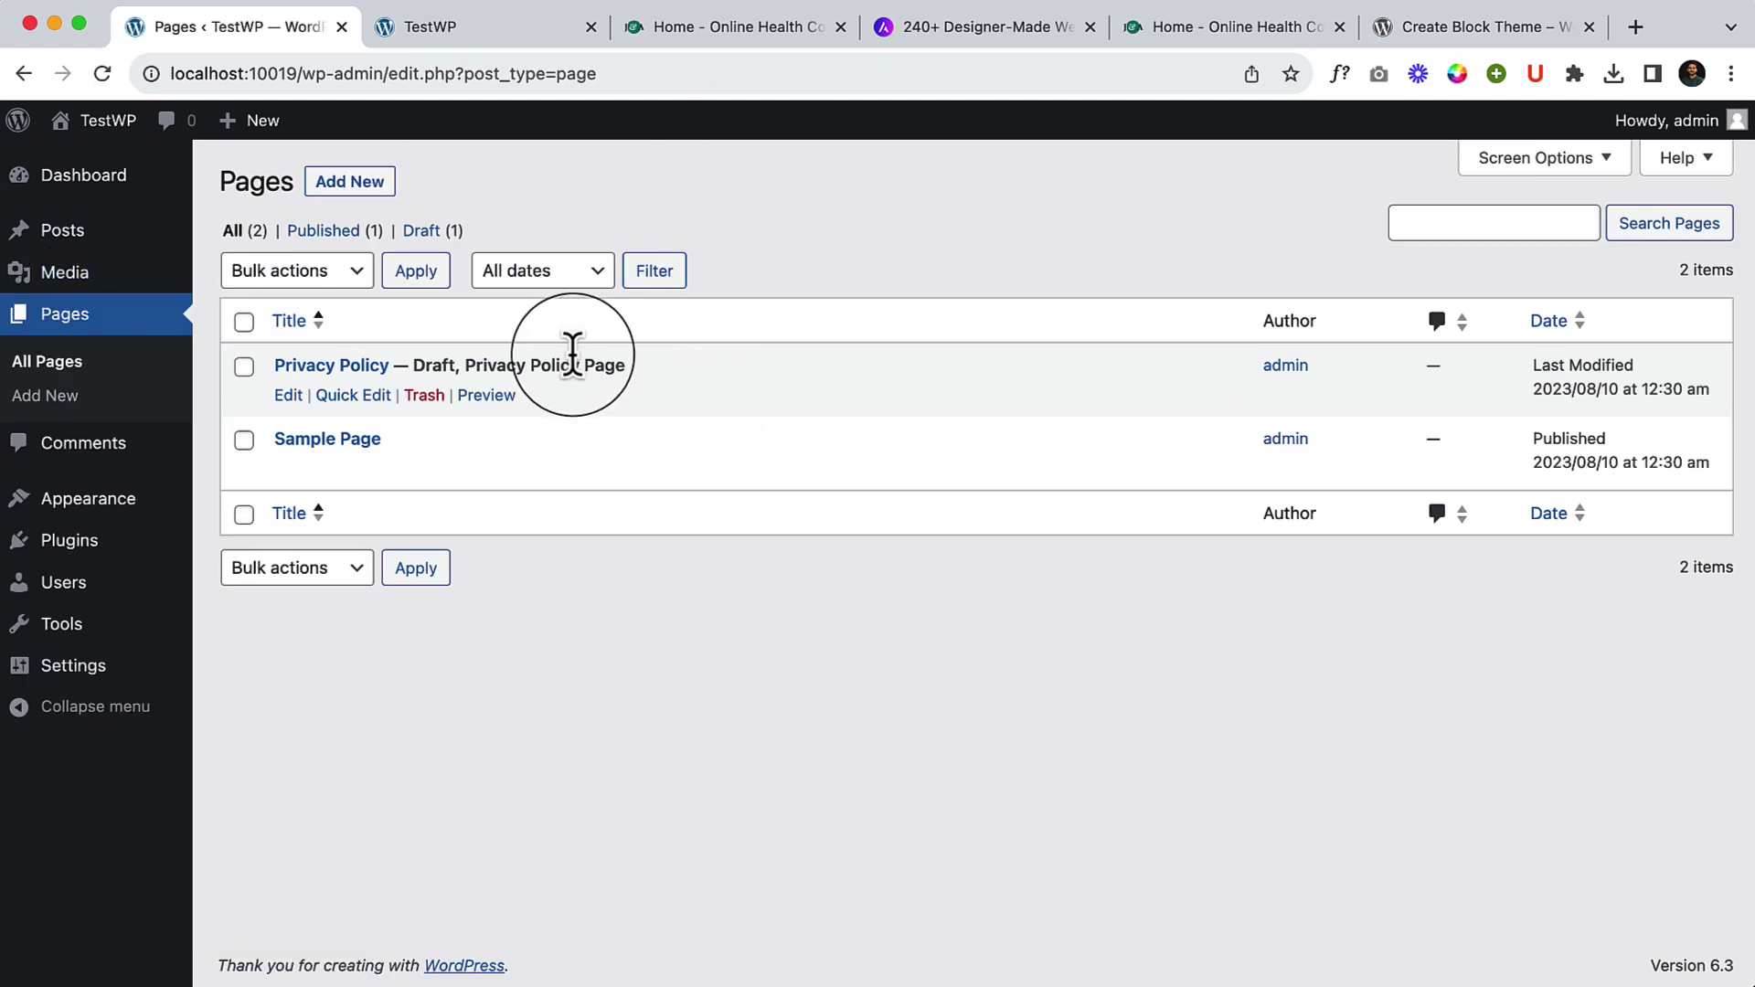
pyautogui.click(359, 210)
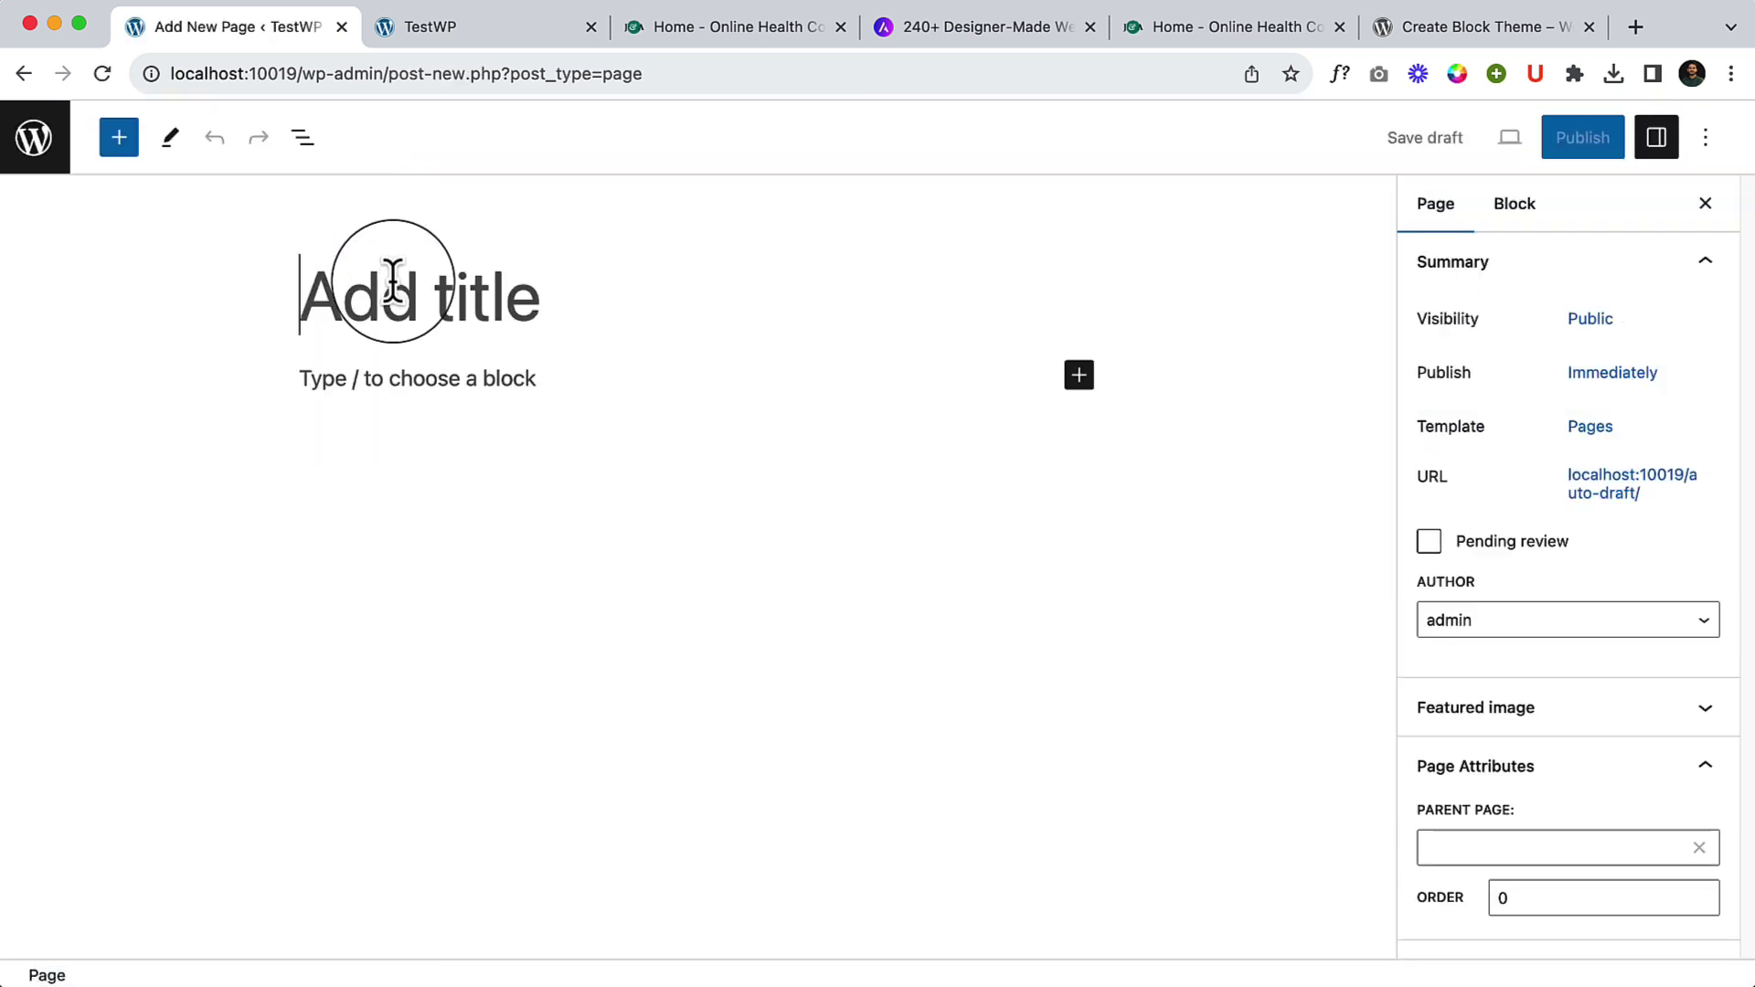
pyautogui.write('Home')
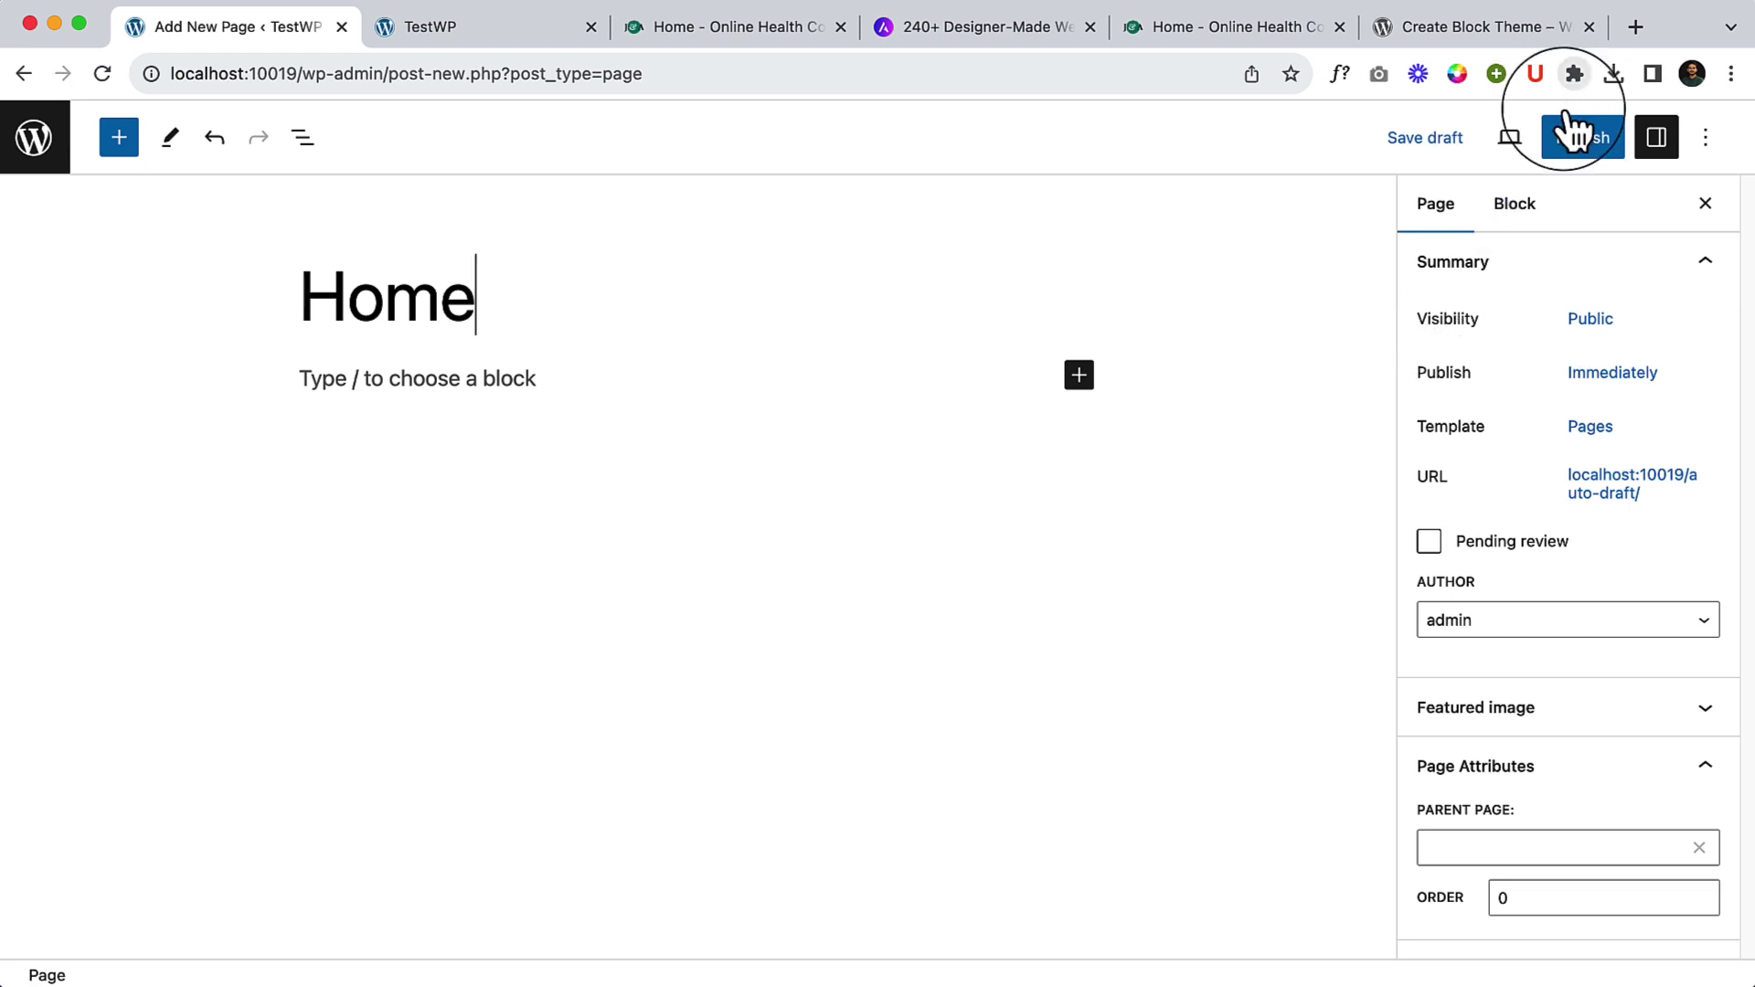
pyautogui.click(1569, 132)
pyautogui.click(1568, 135)
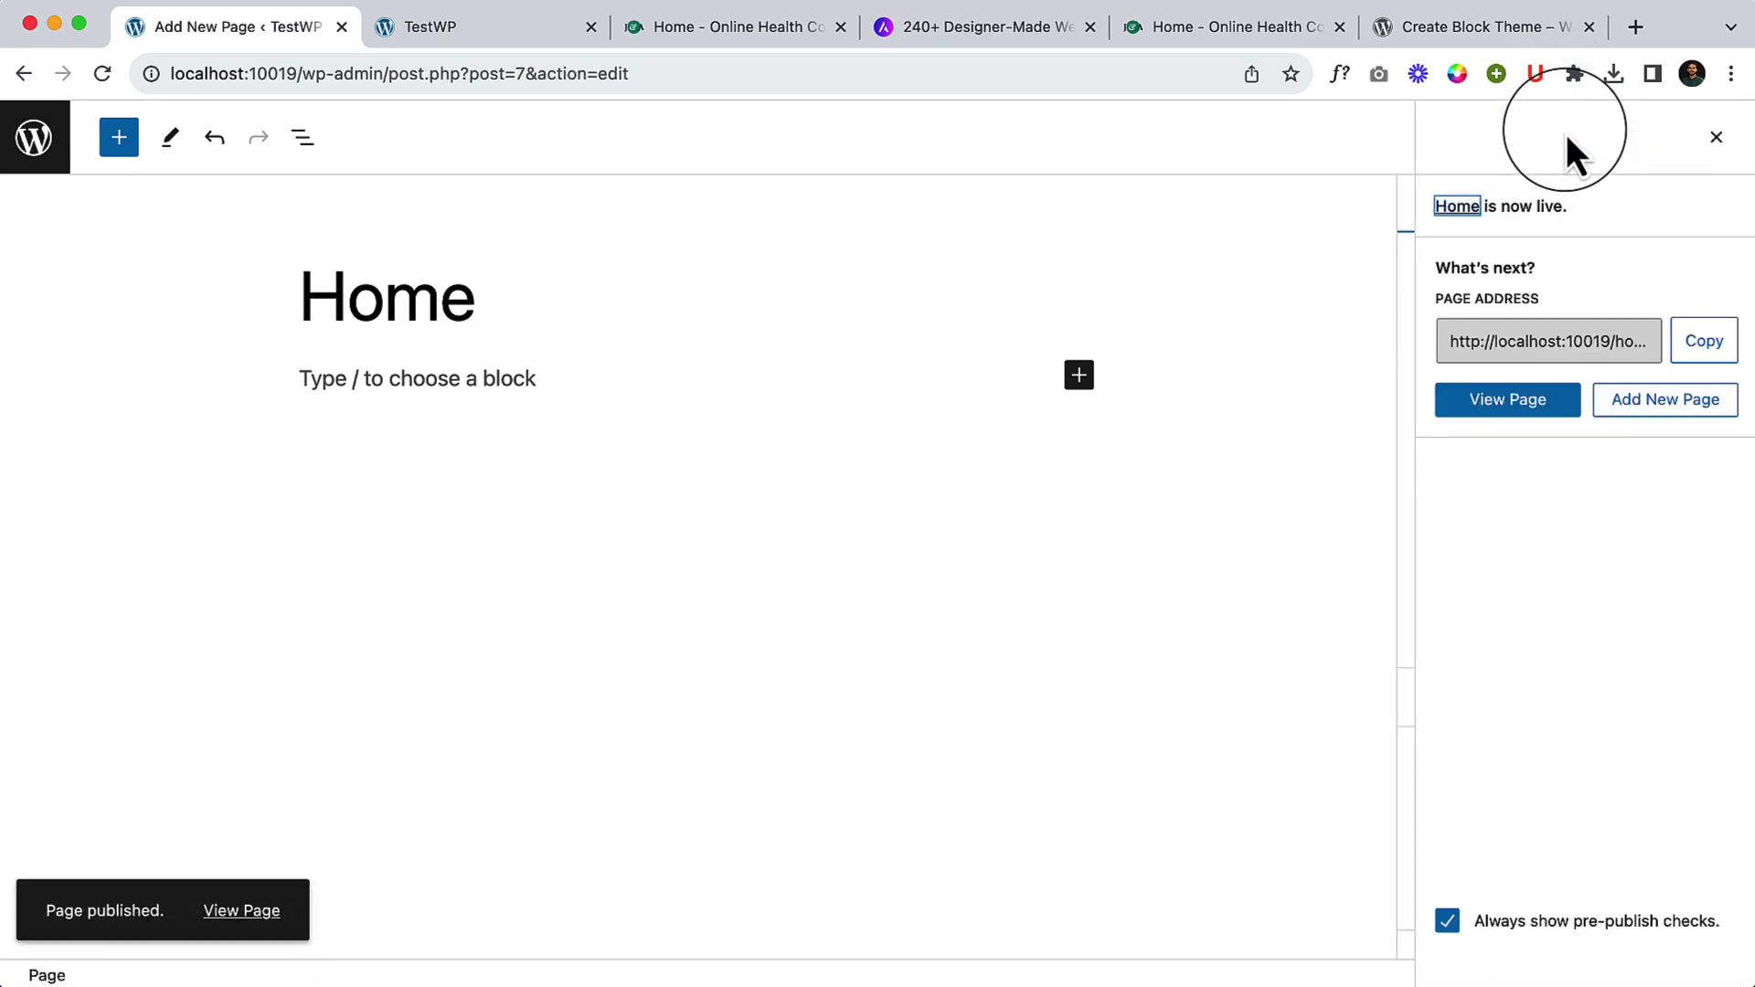
pyautogui.click(1662, 407)
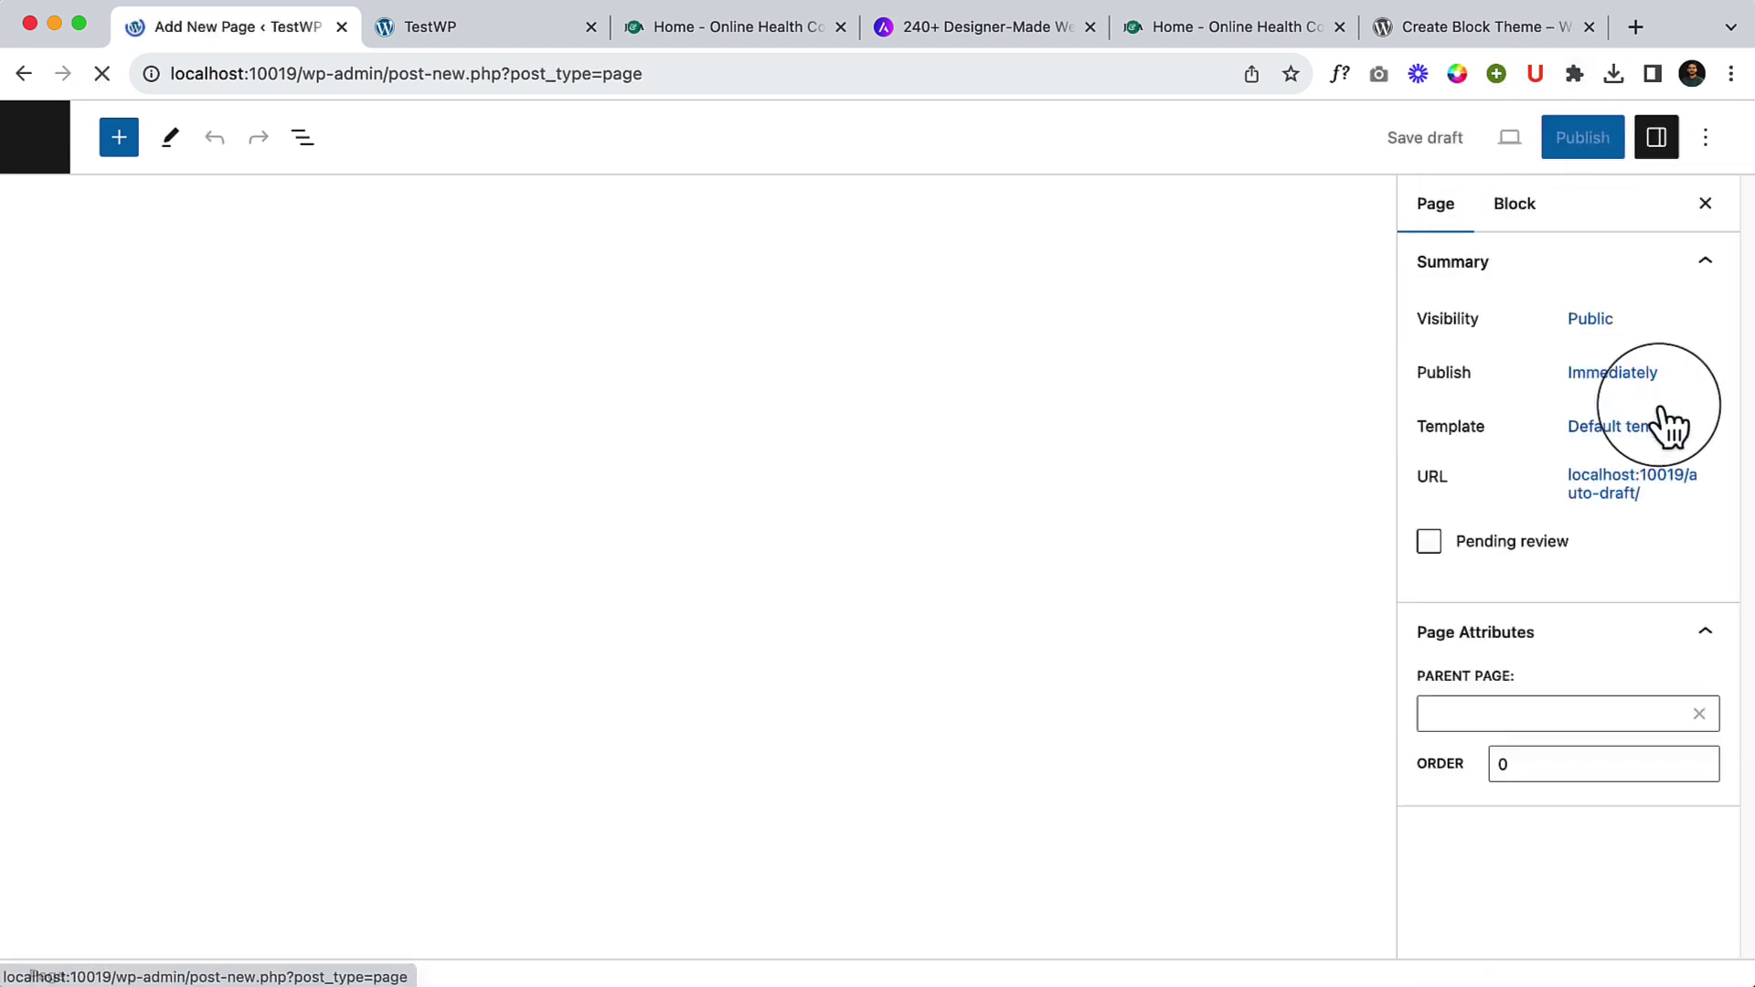
pyautogui.write('About')
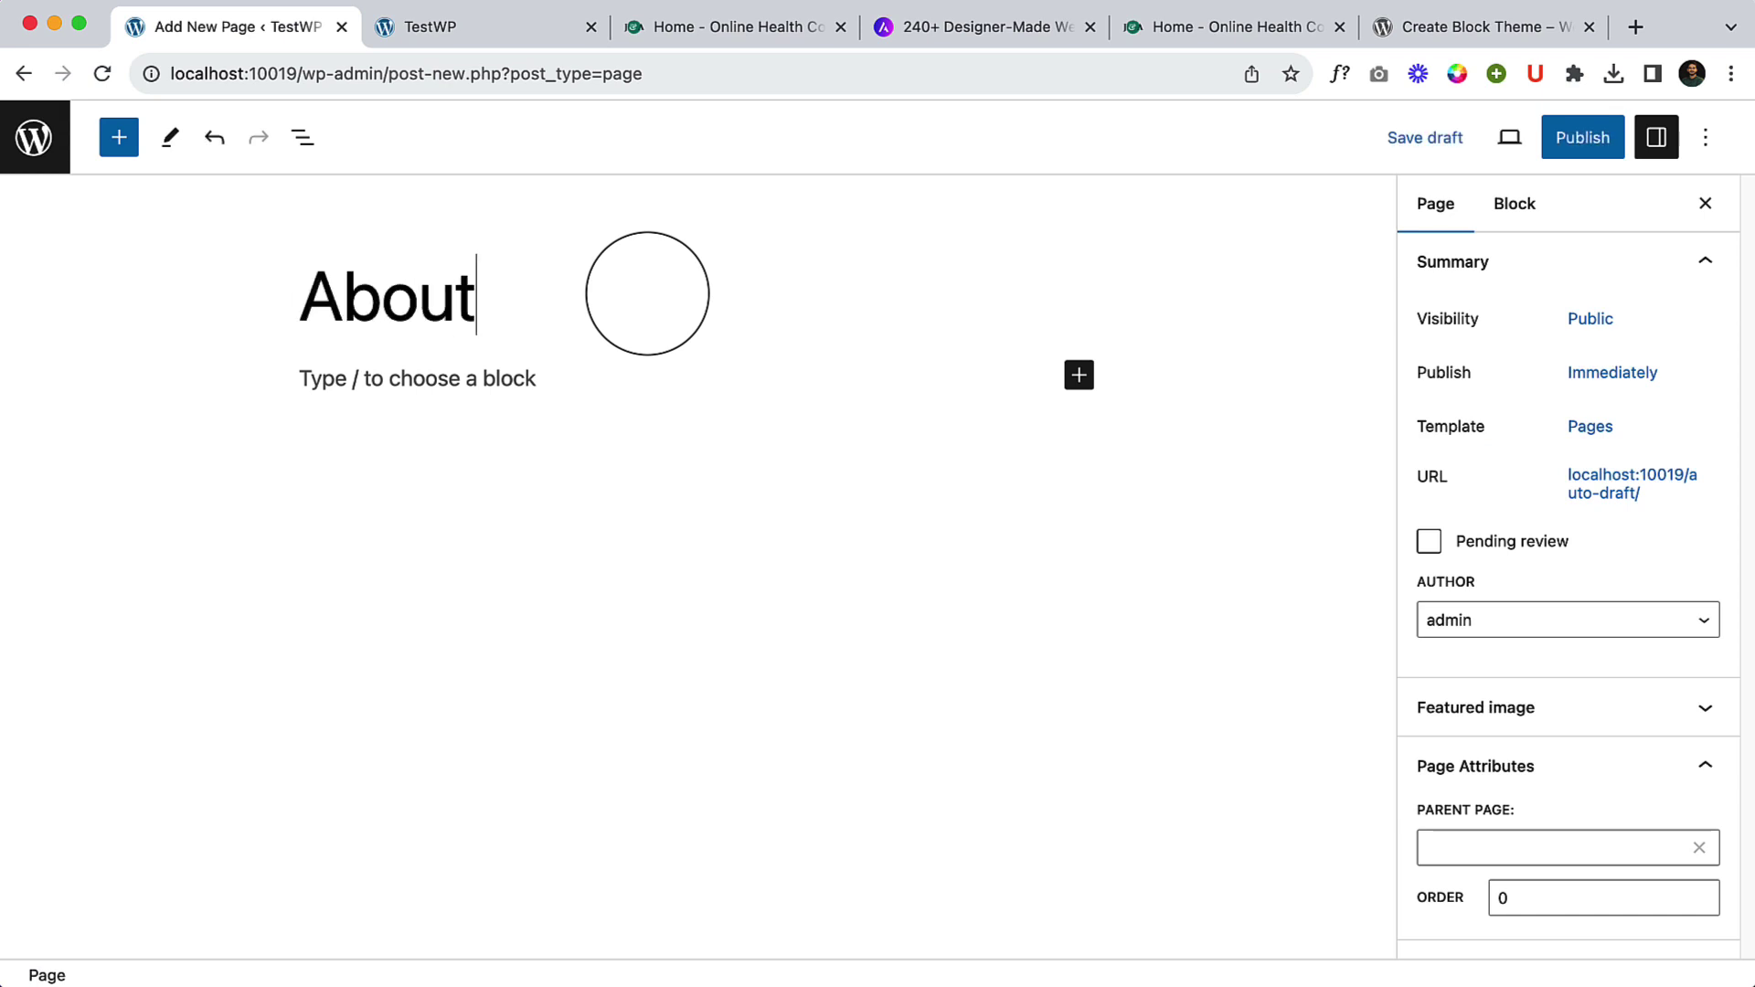
pyautogui.write(' me')
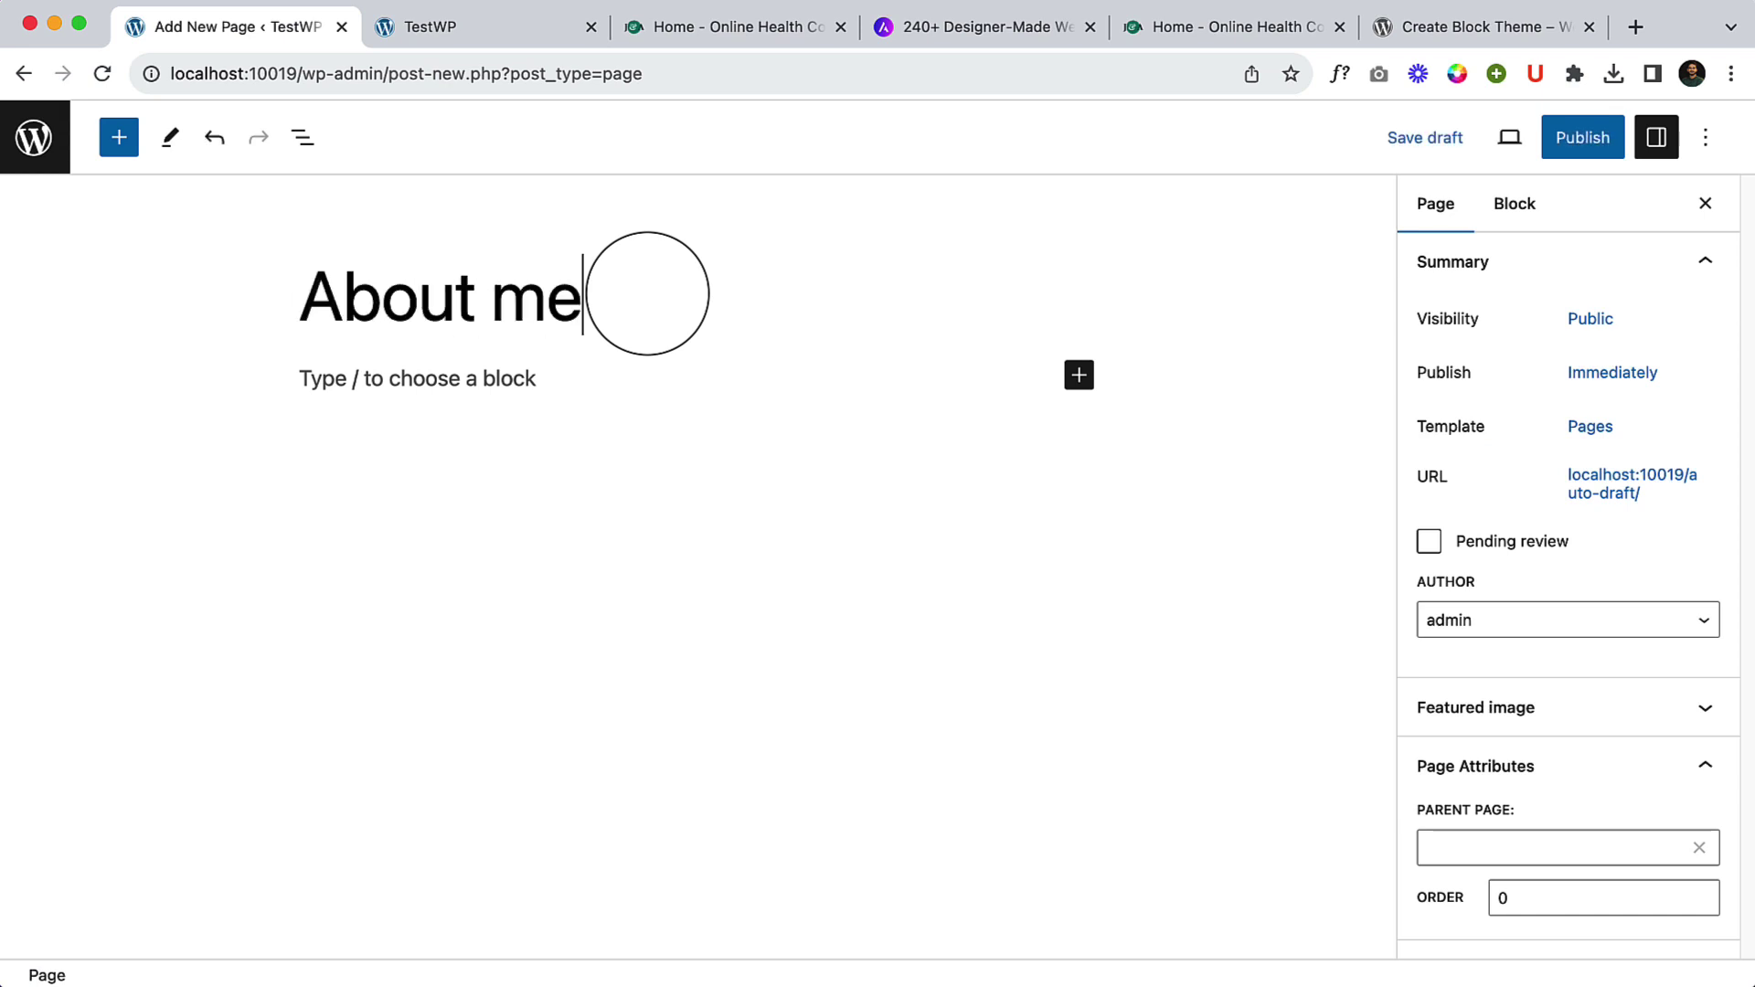
pyautogui.click(1581, 138)
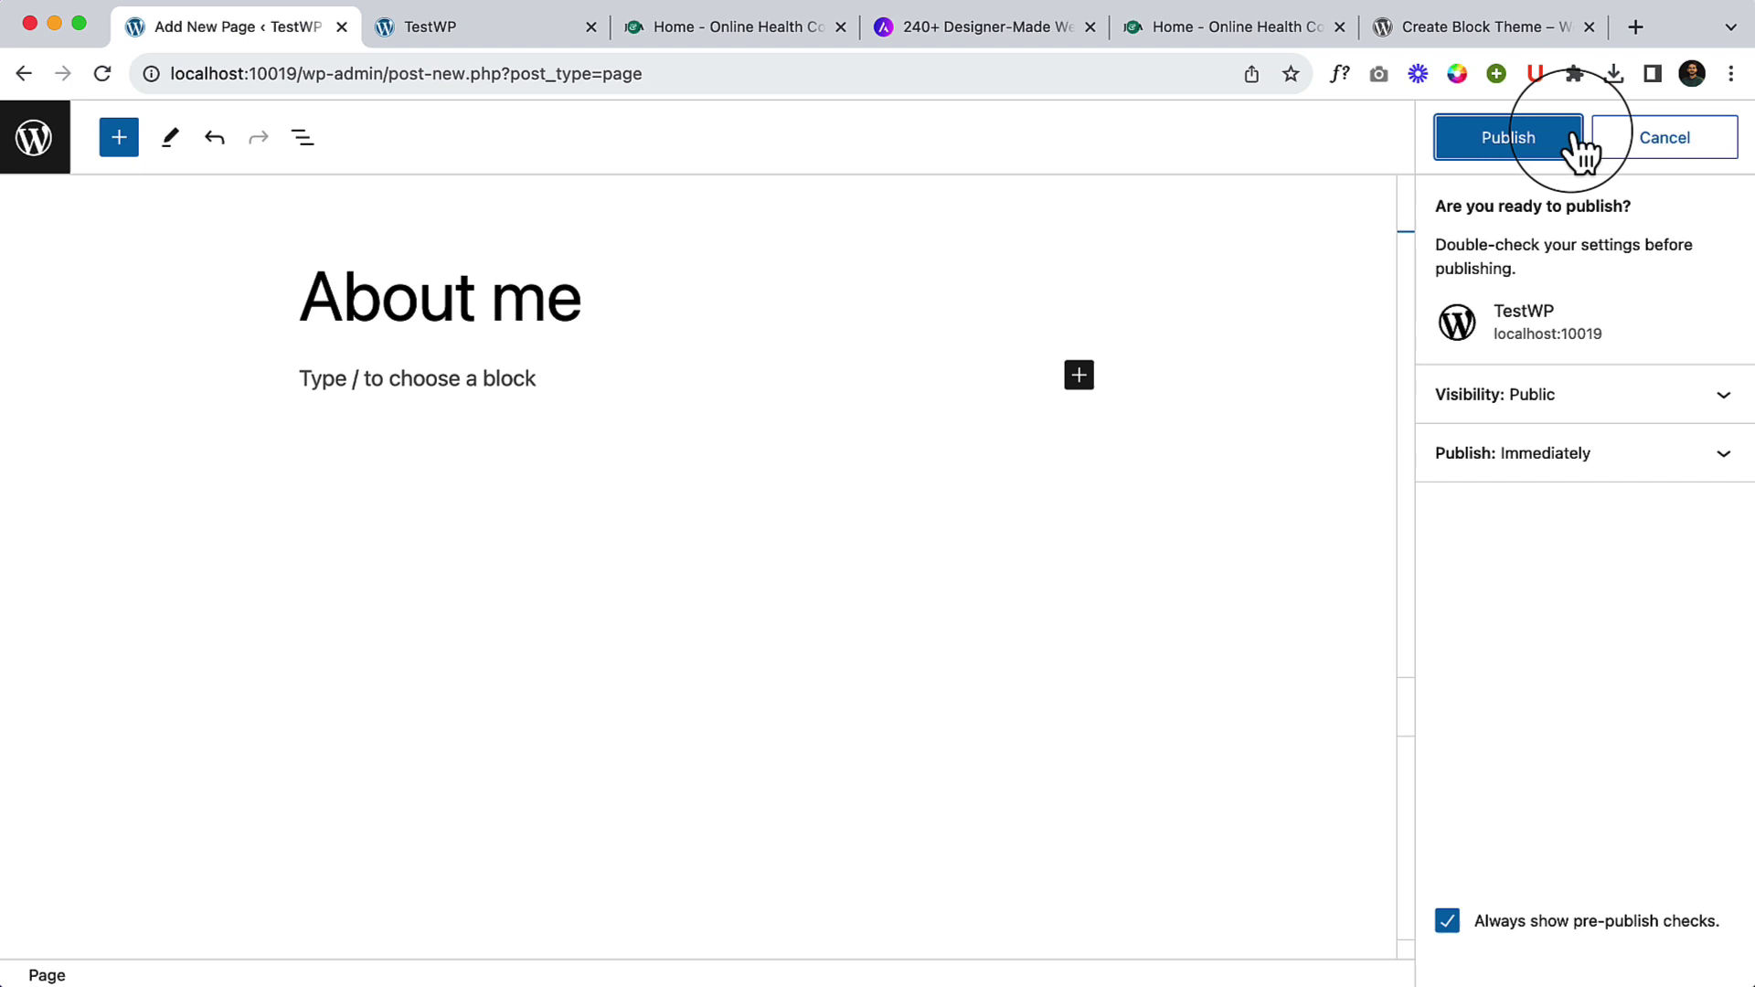
pyautogui.click(1580, 146)
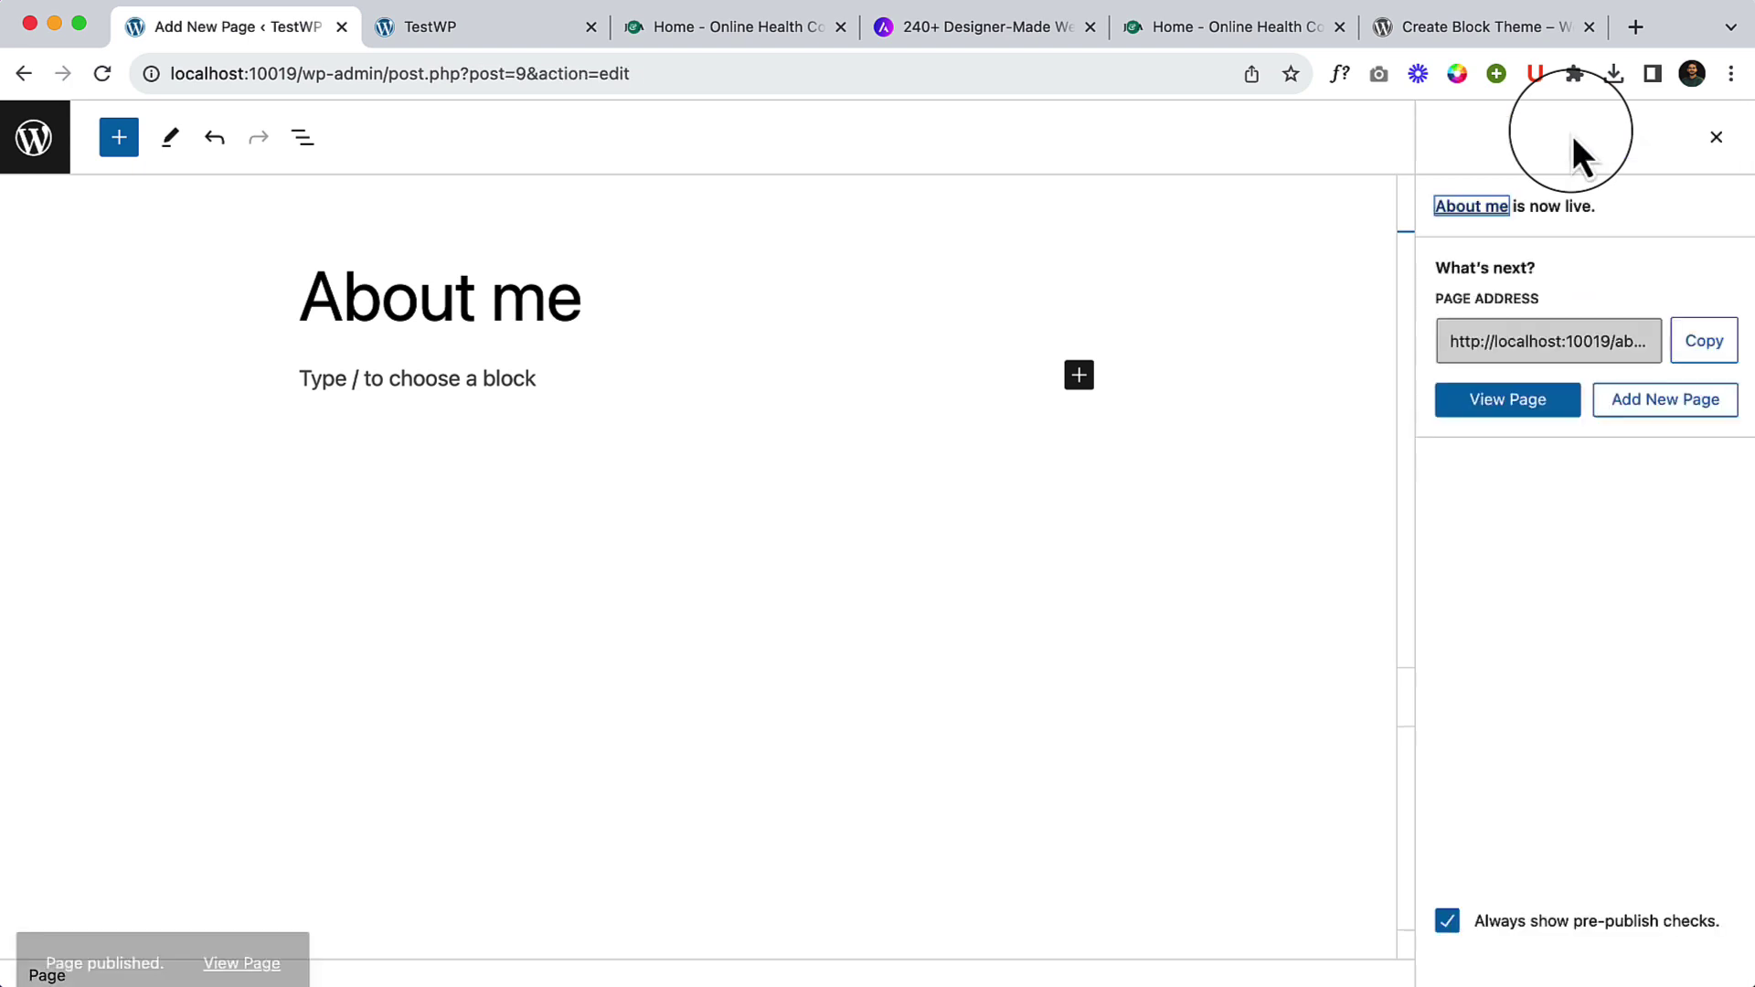
# Step: Create and publish pages titled 'Blog' and 'Contact', then return to the Pages list
pyautogui.click(1690, 418)
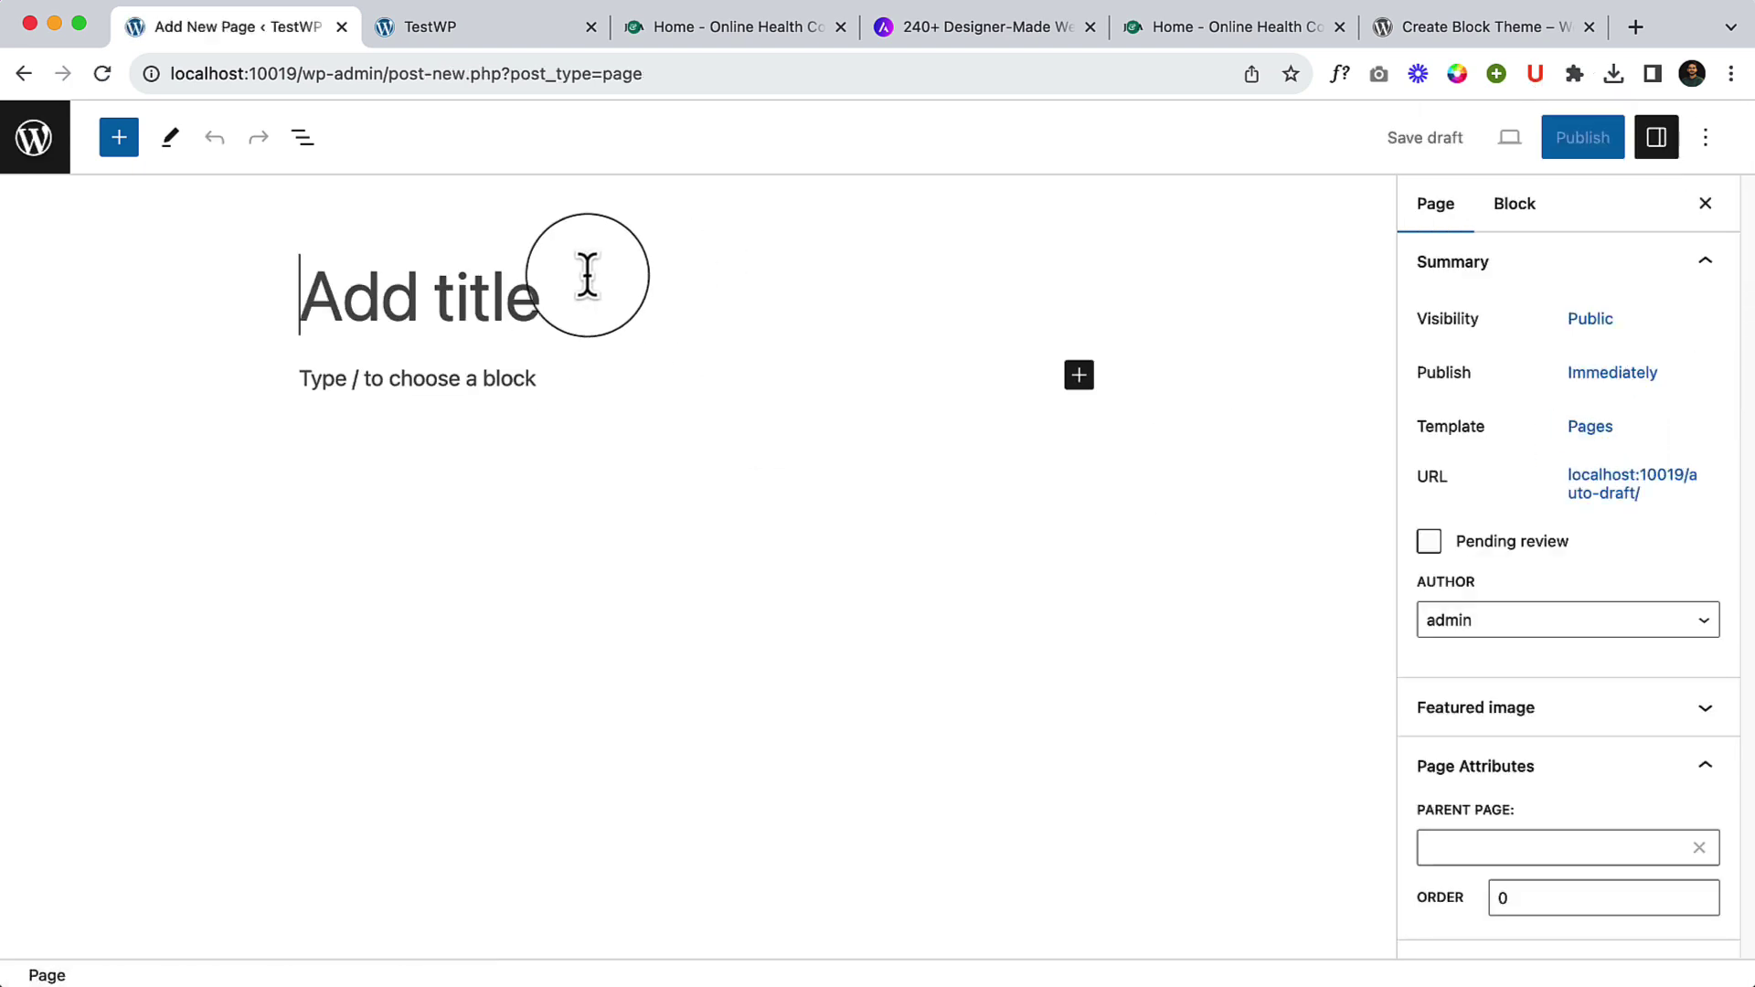
pyautogui.write('Blog')
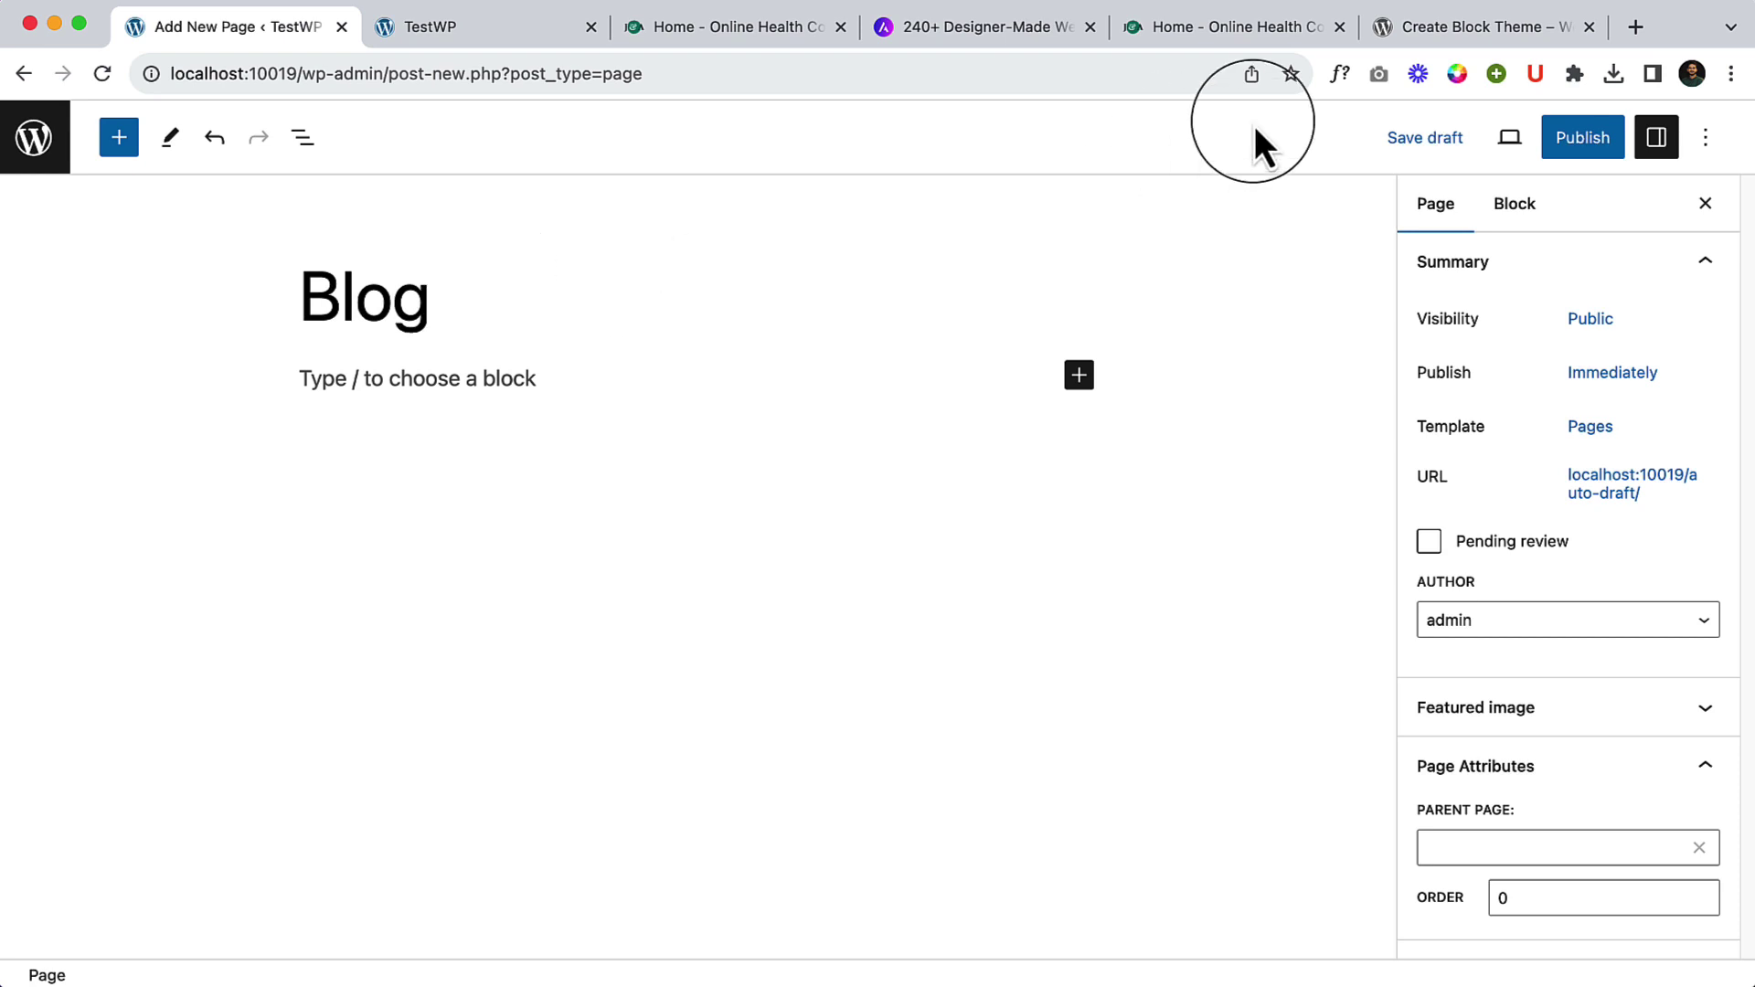
pyautogui.click(1596, 144)
pyautogui.click(1545, 151)
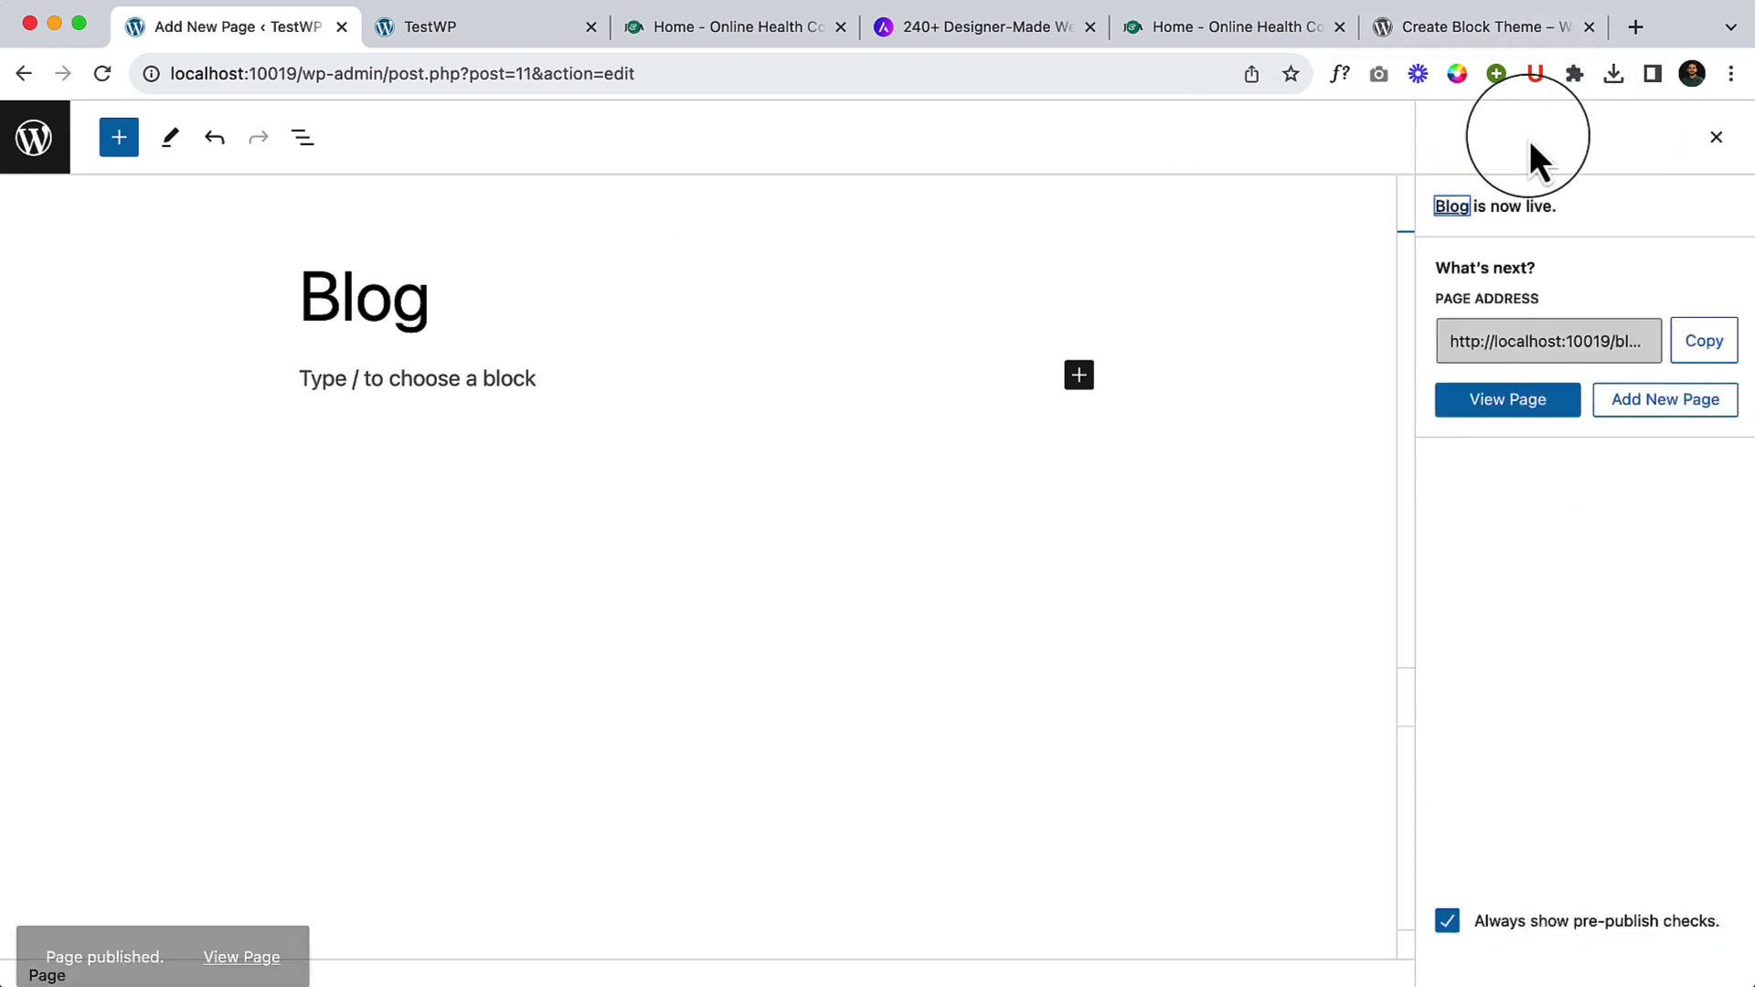
pyautogui.click(1673, 416)
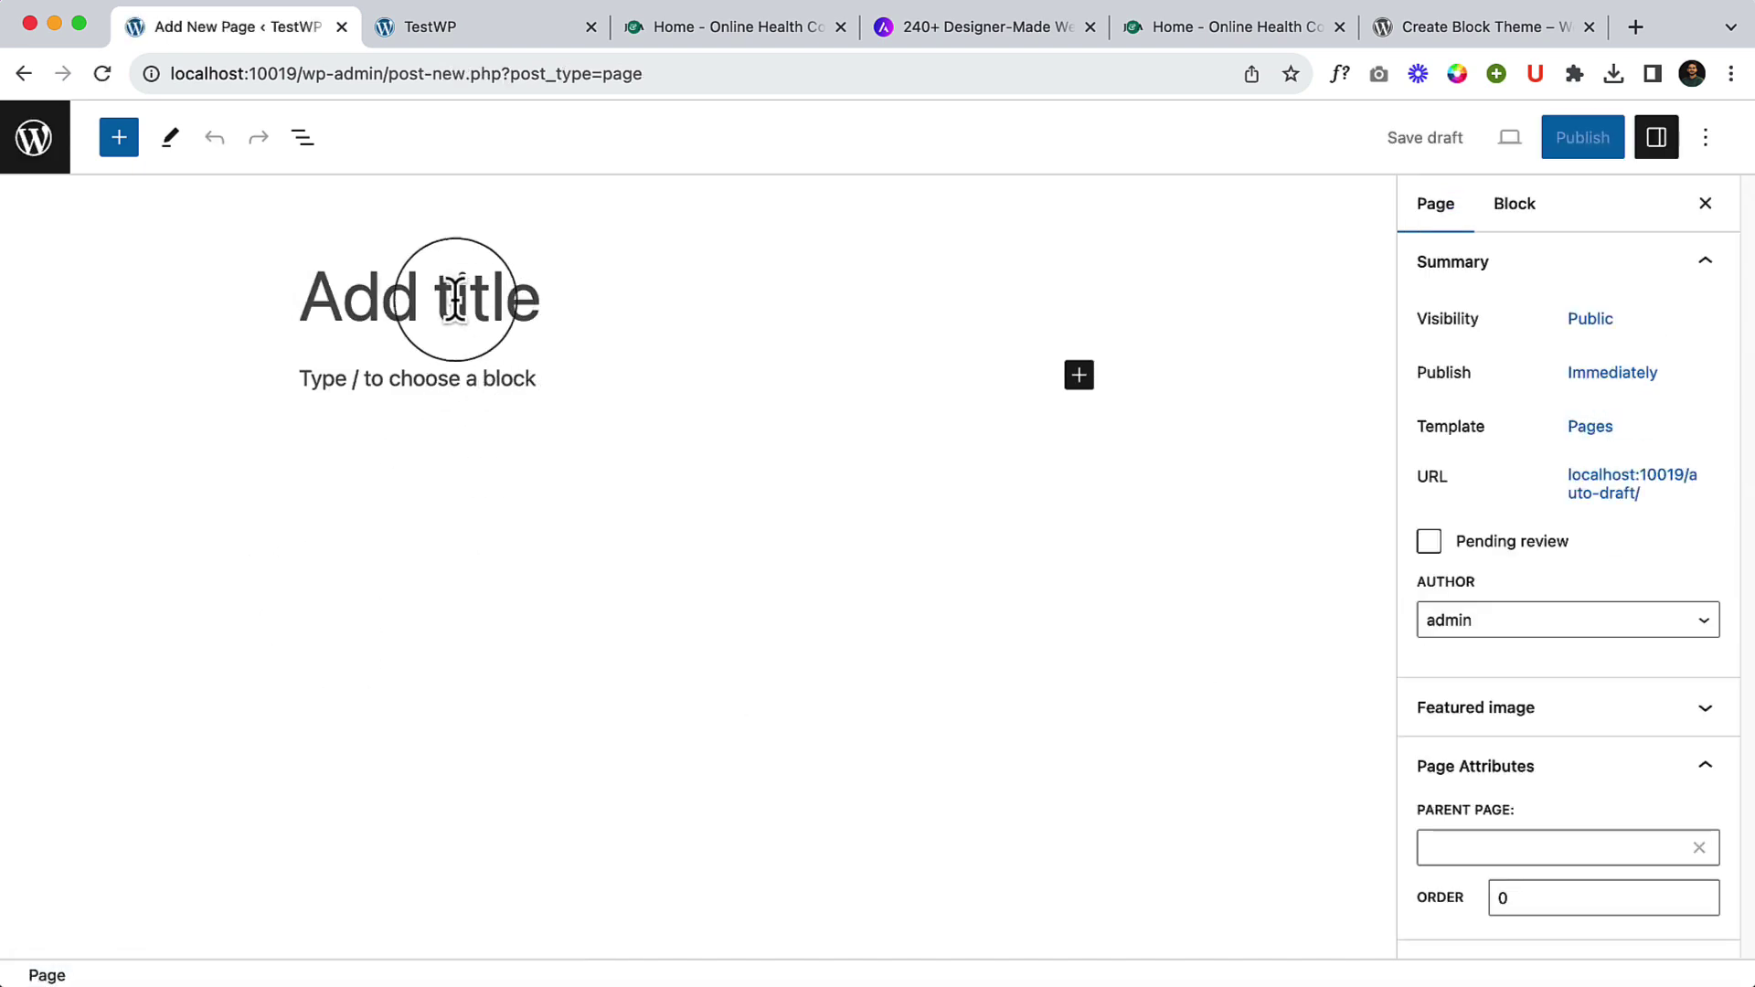
pyautogui.write('Contact')
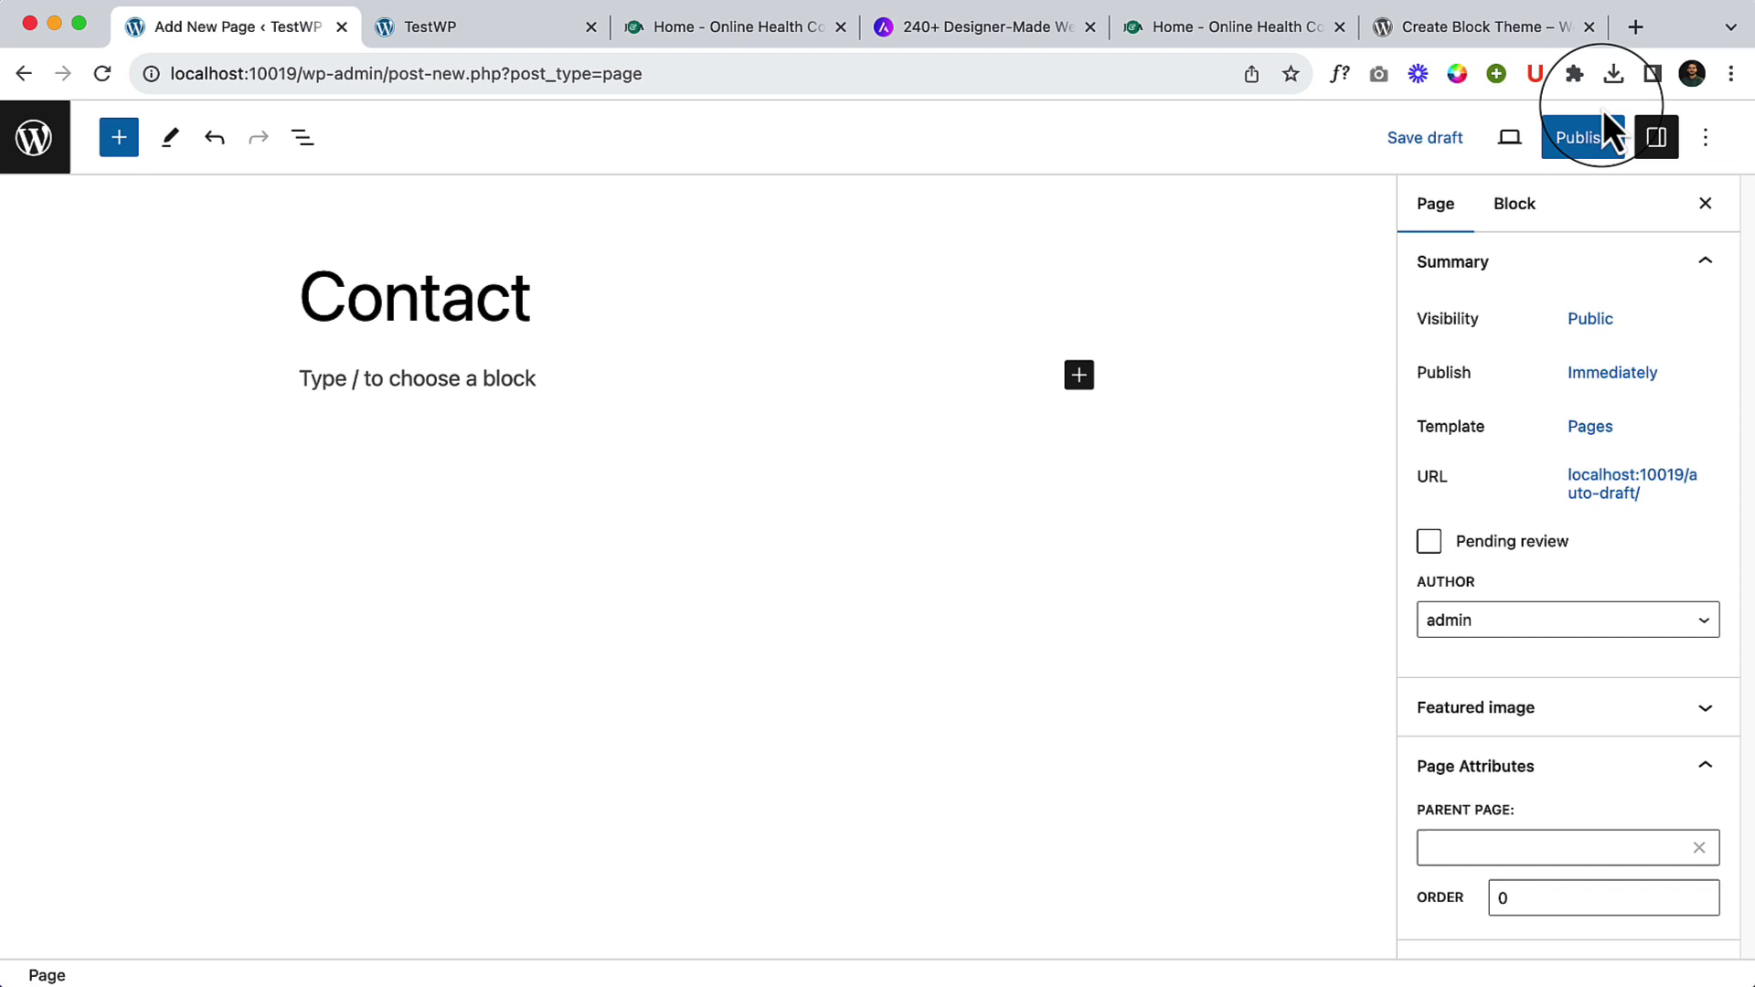
pyautogui.click(1592, 148)
pyautogui.click(1530, 149)
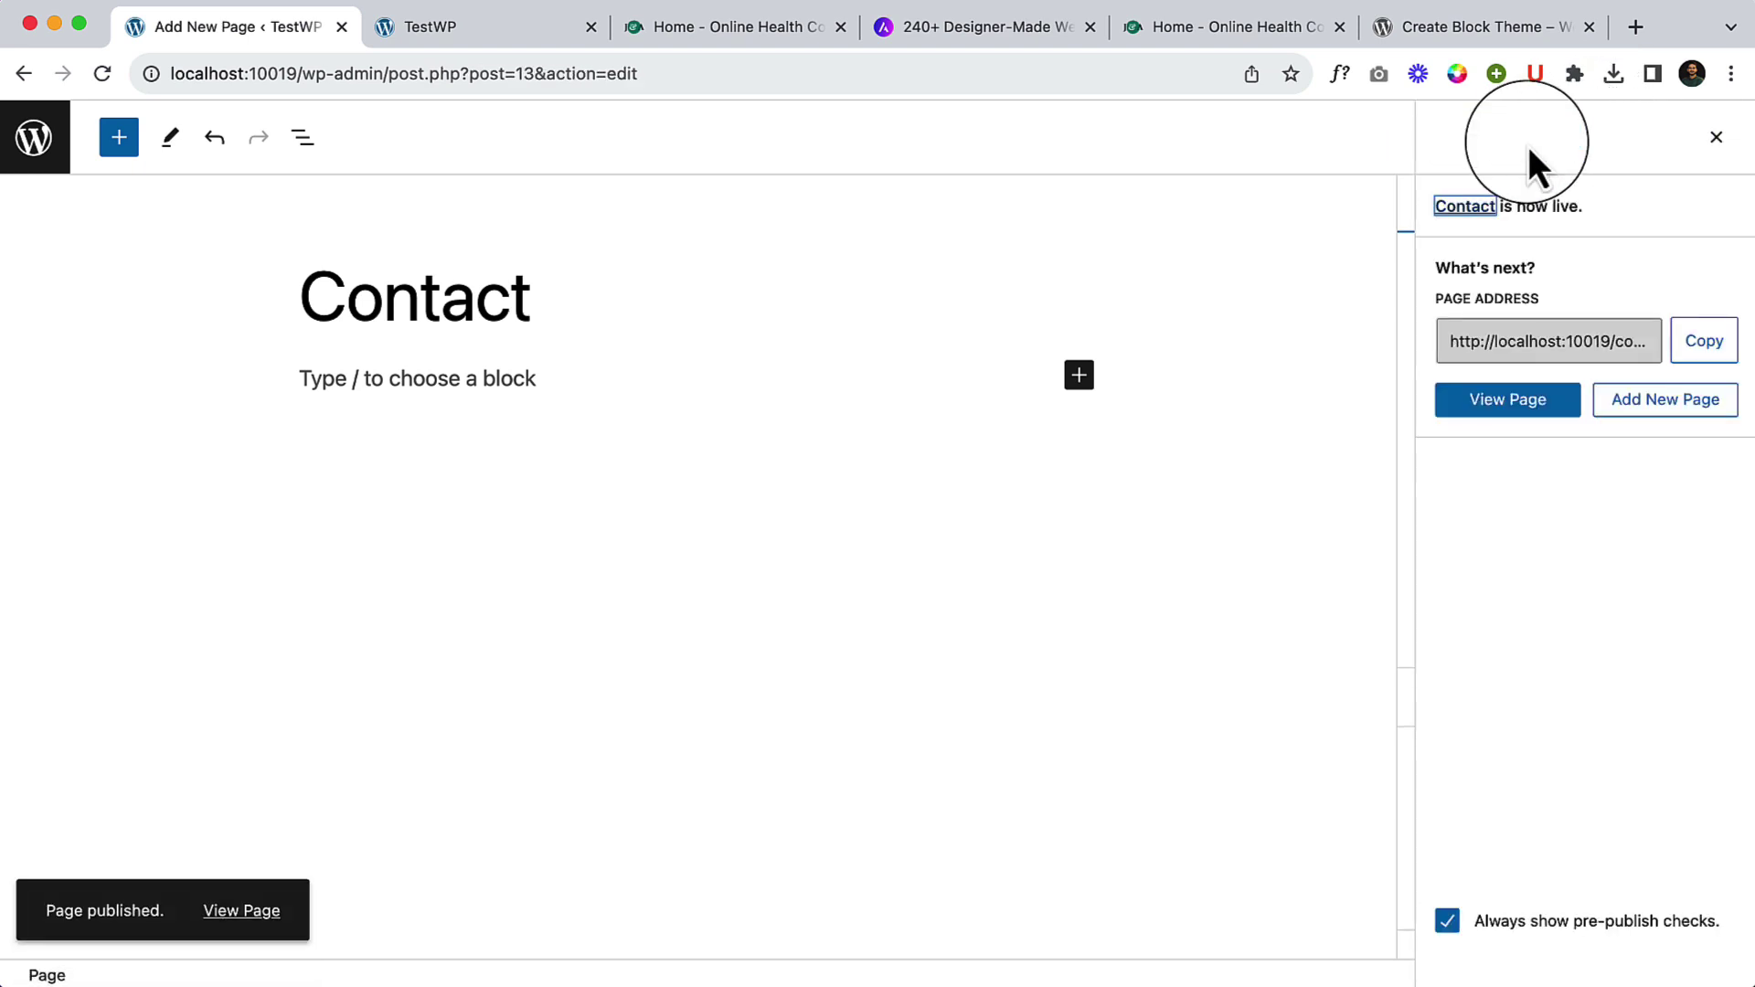
pyautogui.click(55, 137)
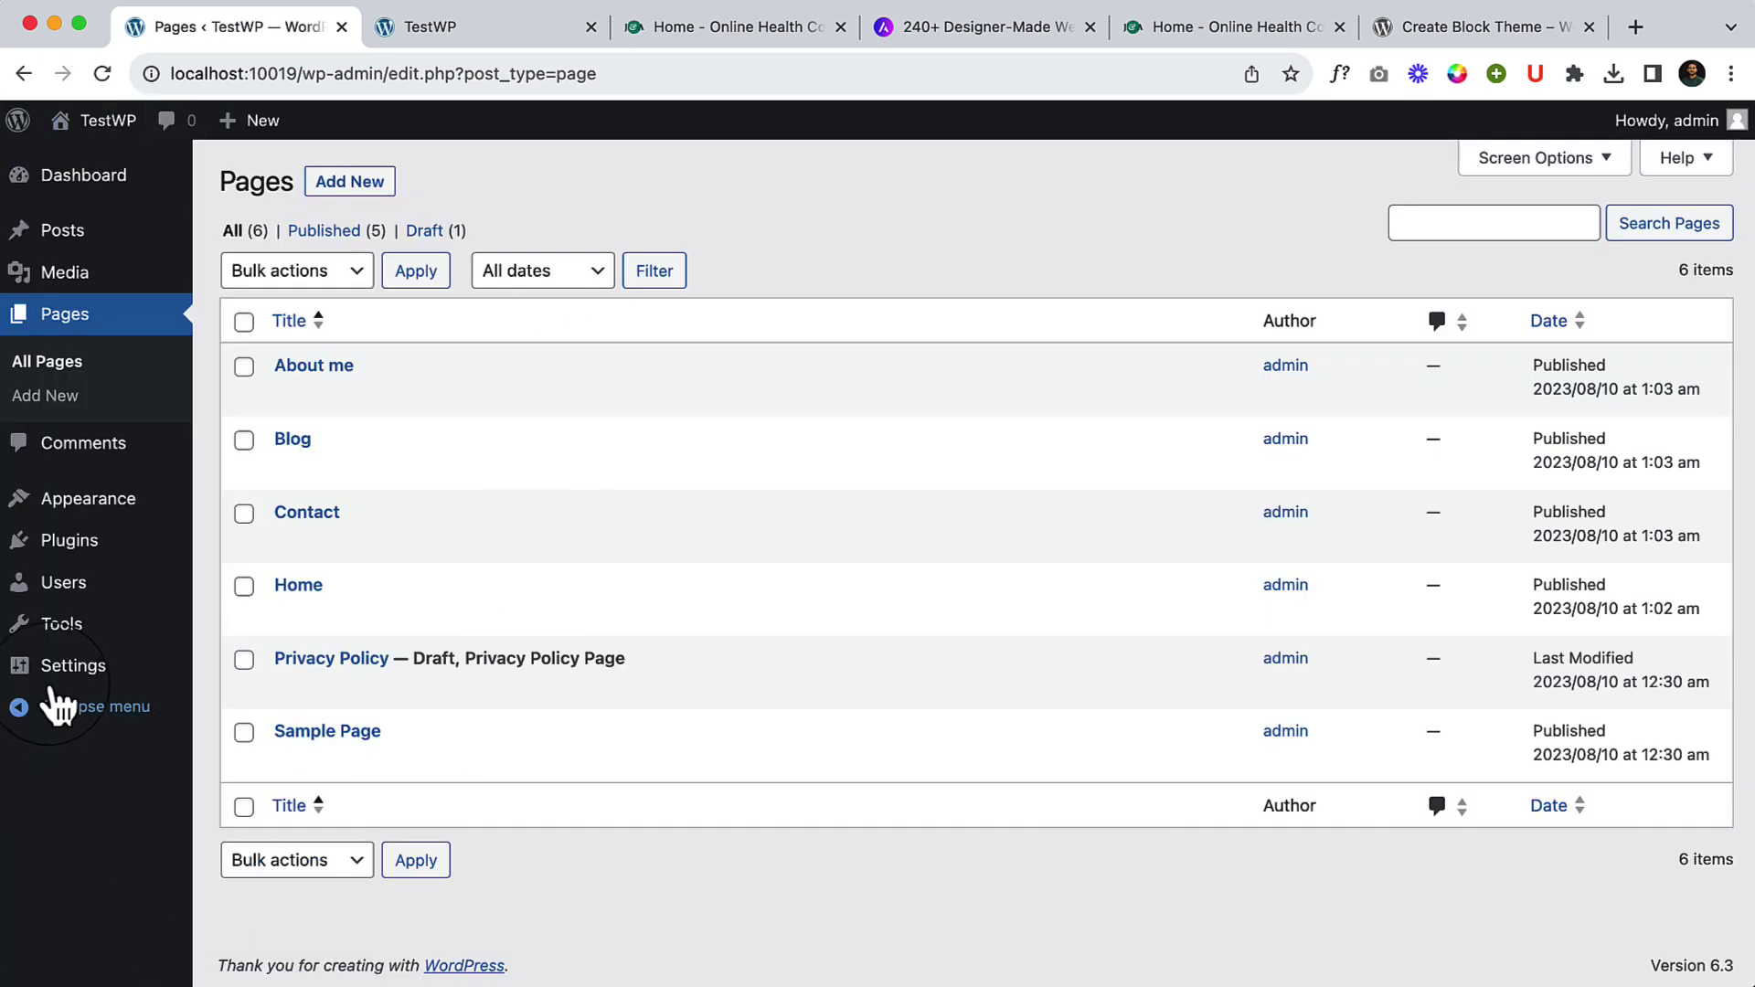
# Step: Open the live site from Visit Site in a new browser tab
pyautogui.moveTo(55, 685)
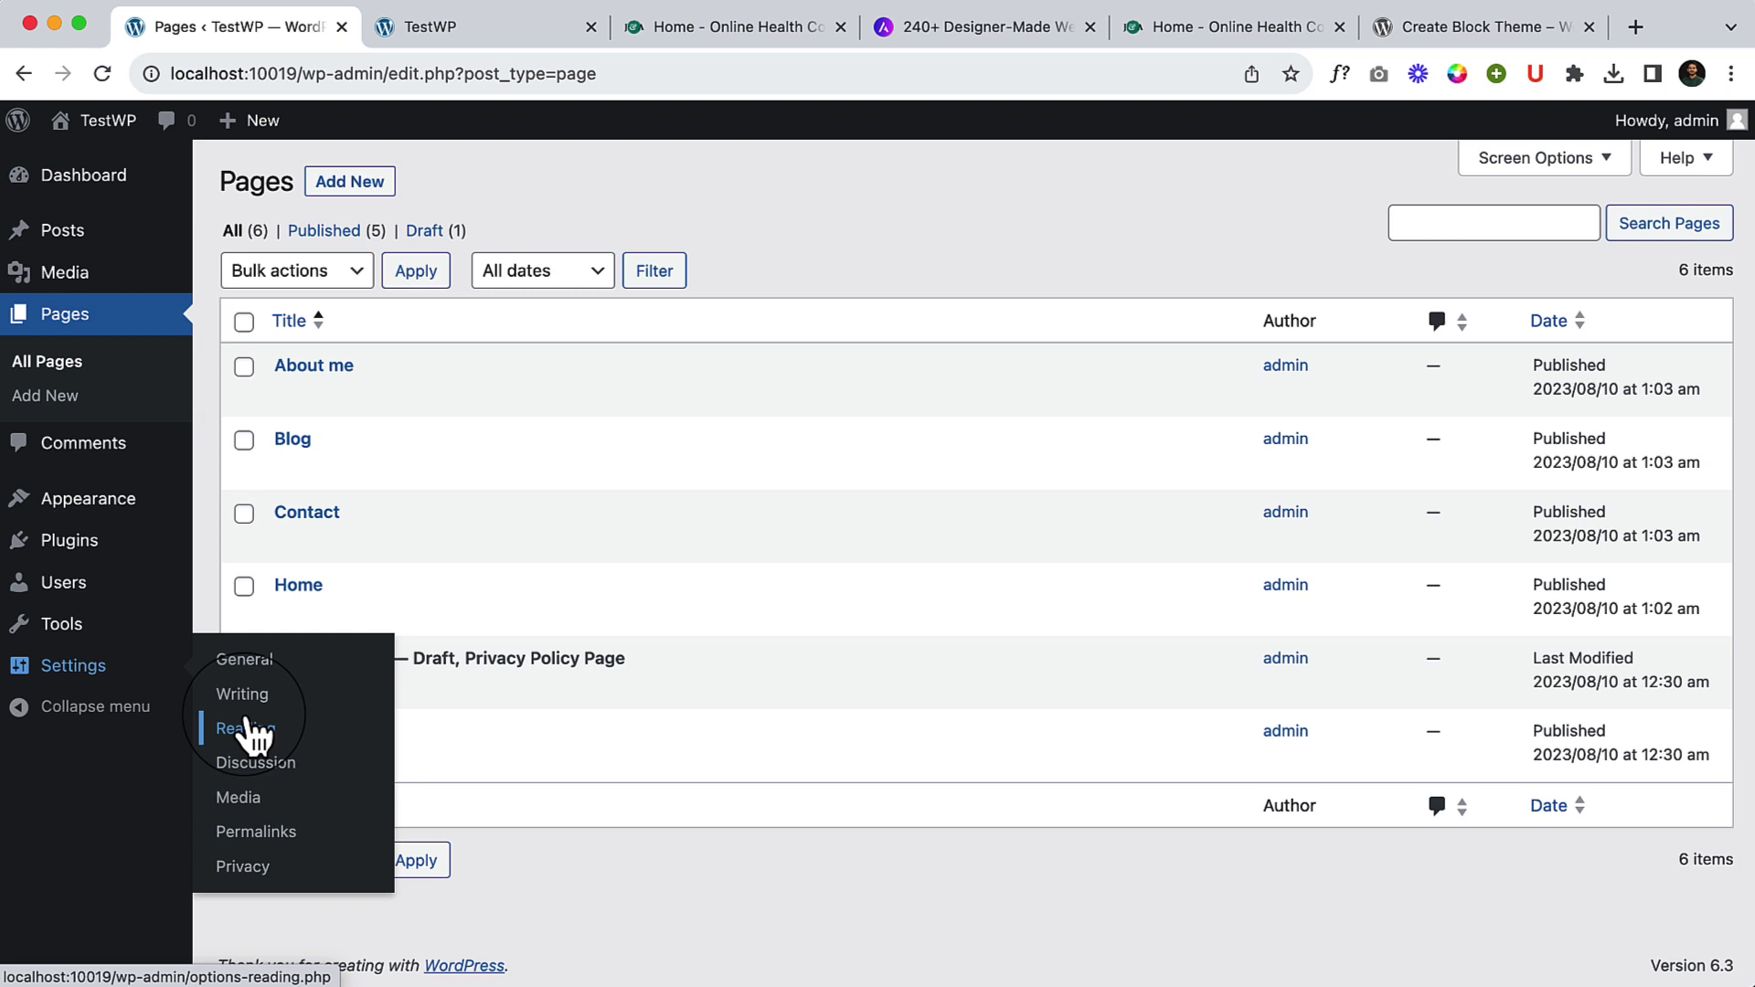
pyautogui.rightClick(88, 166)
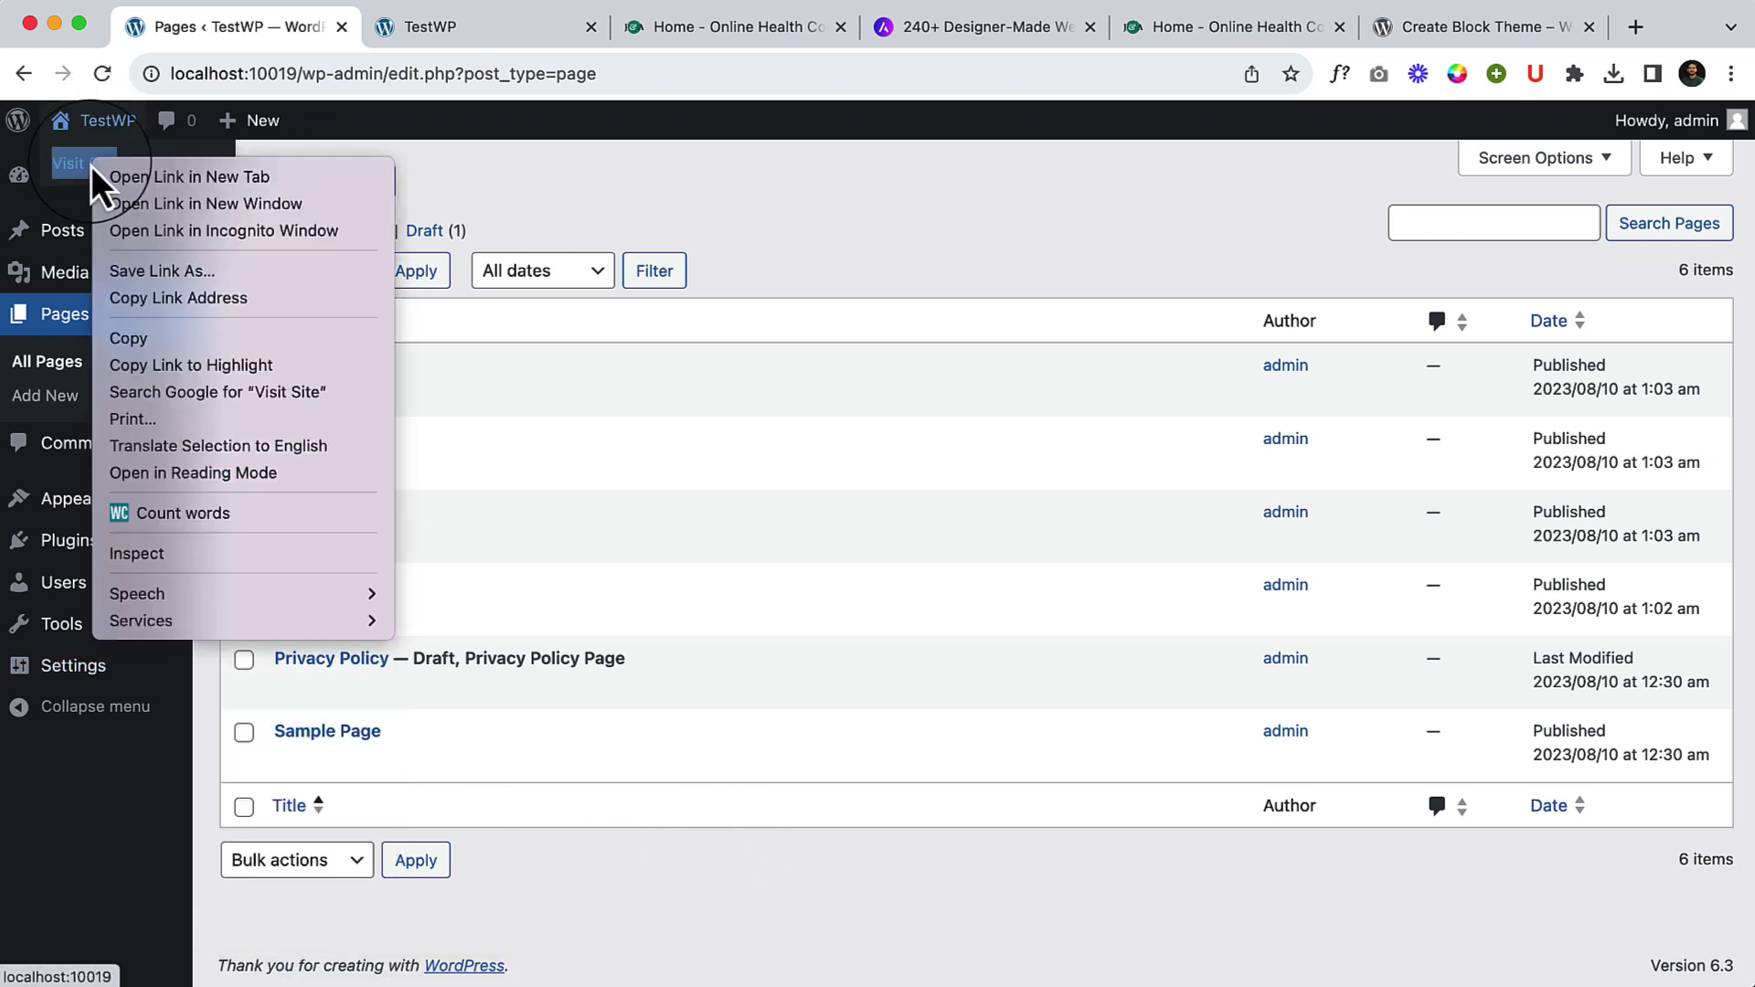
pyautogui.click(147, 177)
pyautogui.click(452, 30)
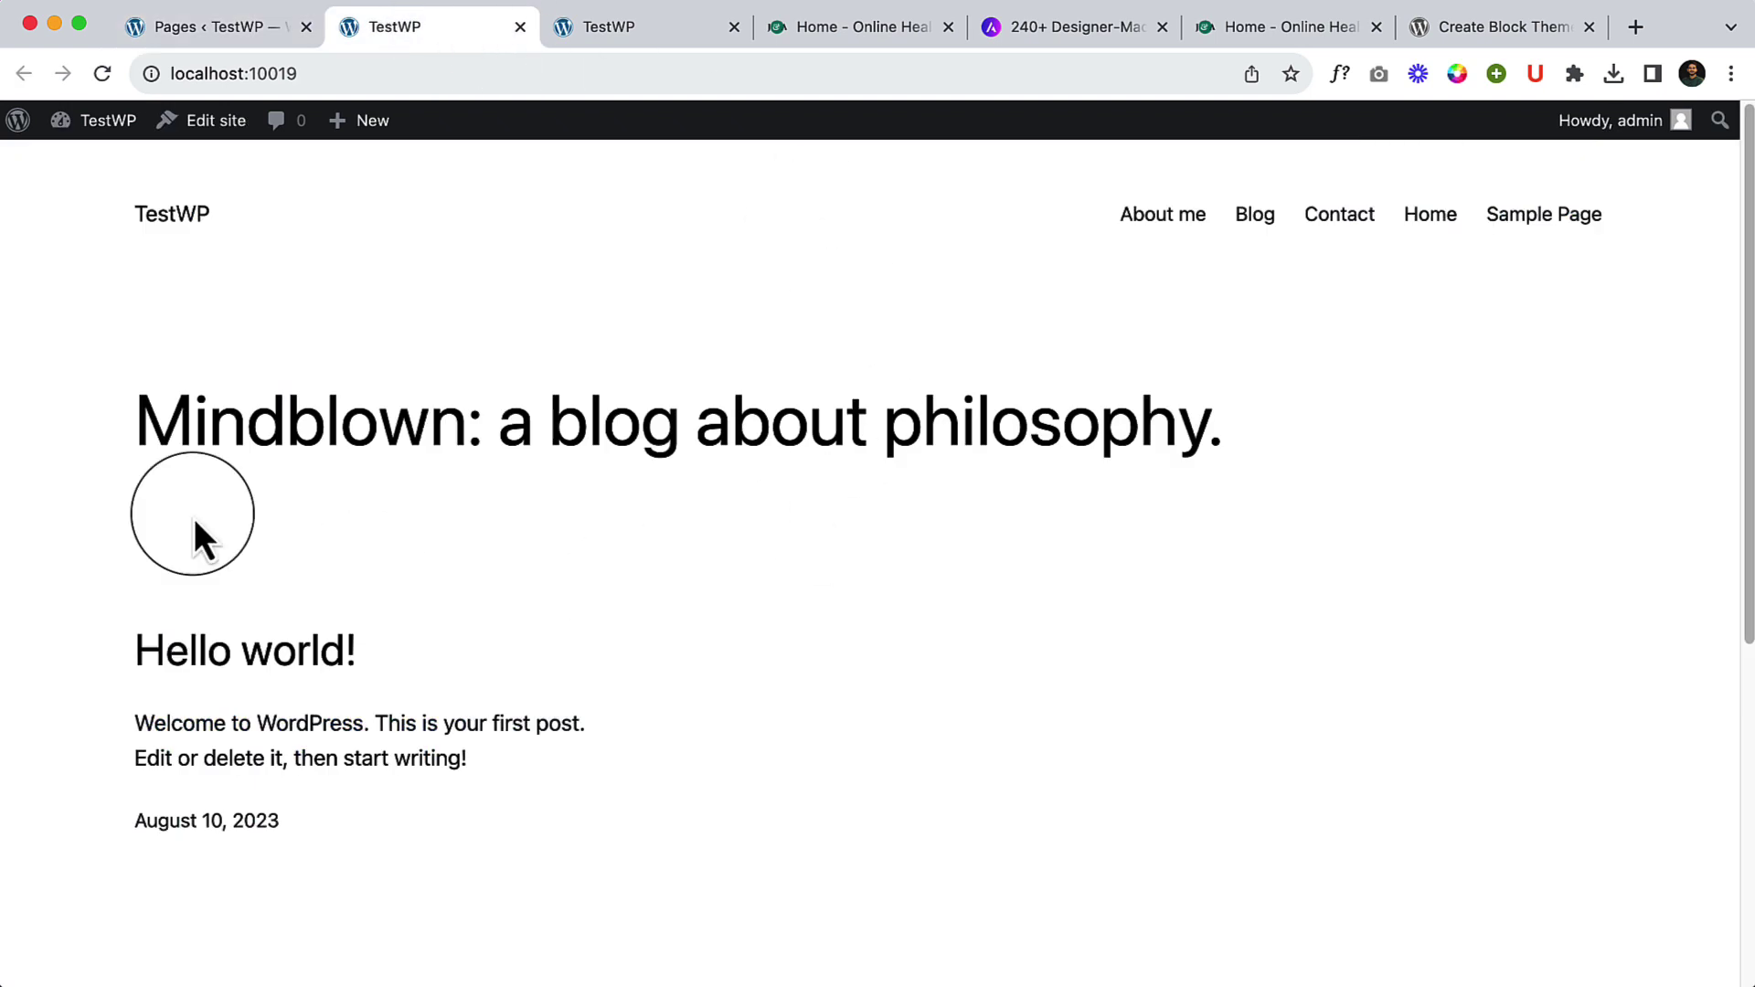
# Step: Browse the site's front page, then go to the Blog page at /blog/ via the navigation
pyautogui.scroll(-3, 383, 439)
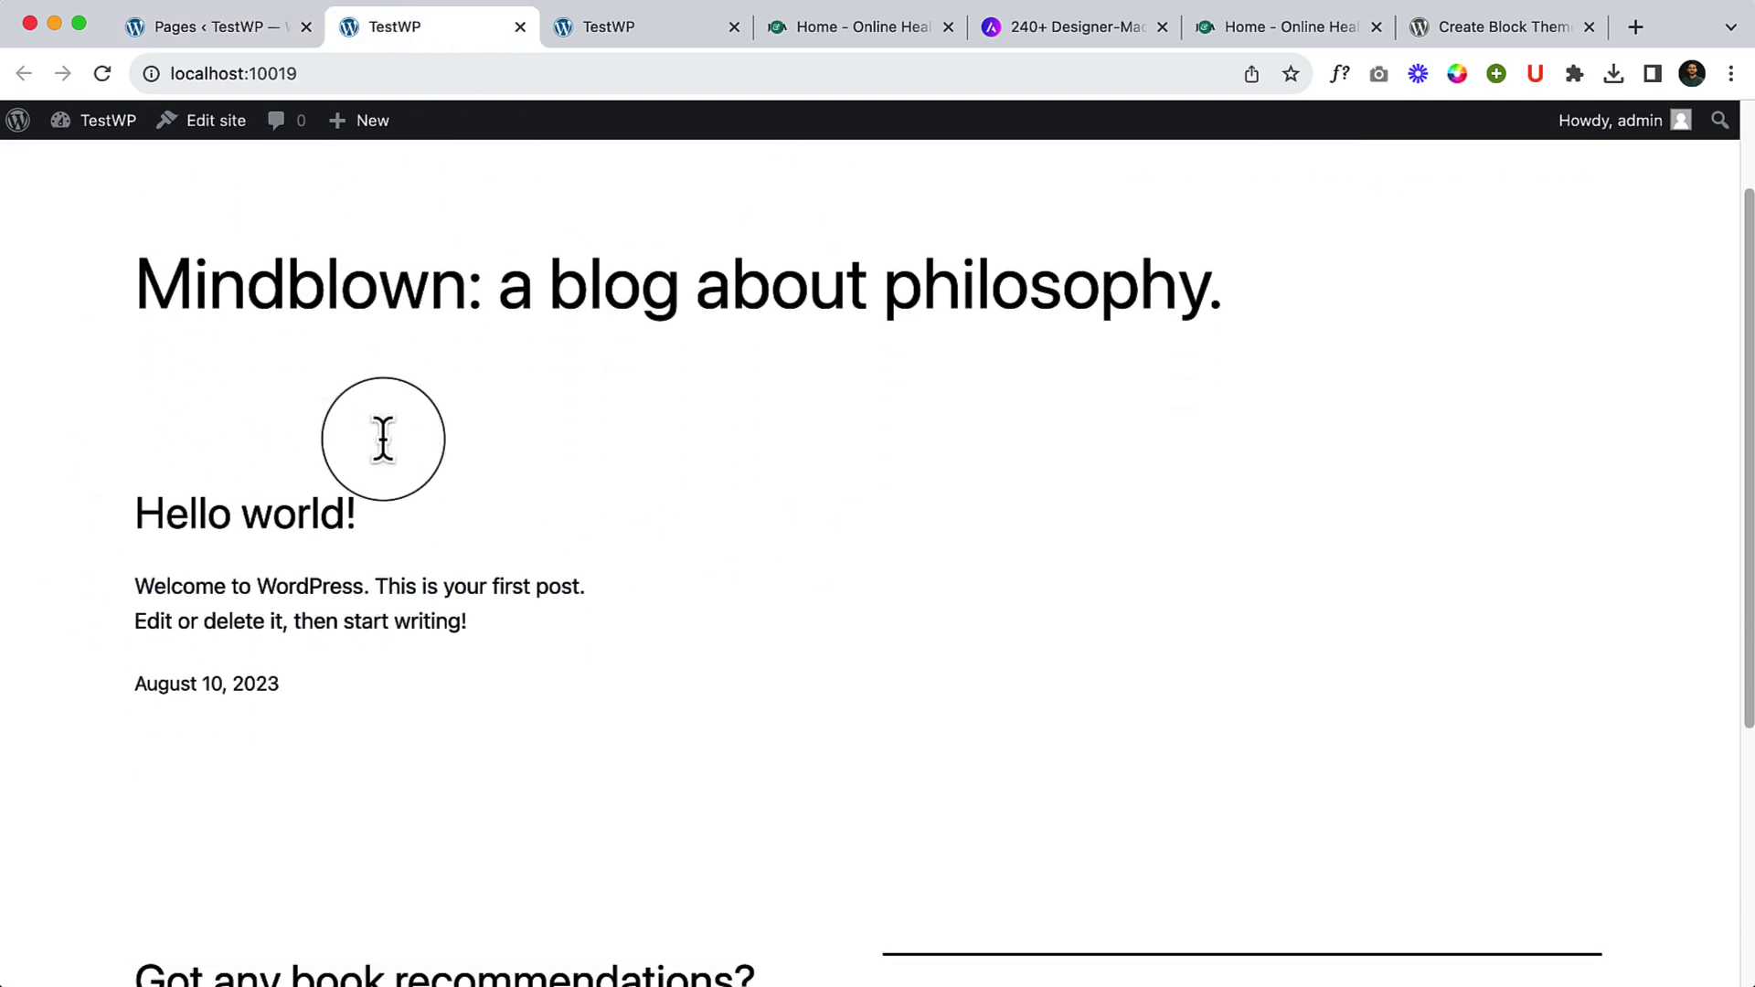
pyautogui.scroll(-2, 383, 439)
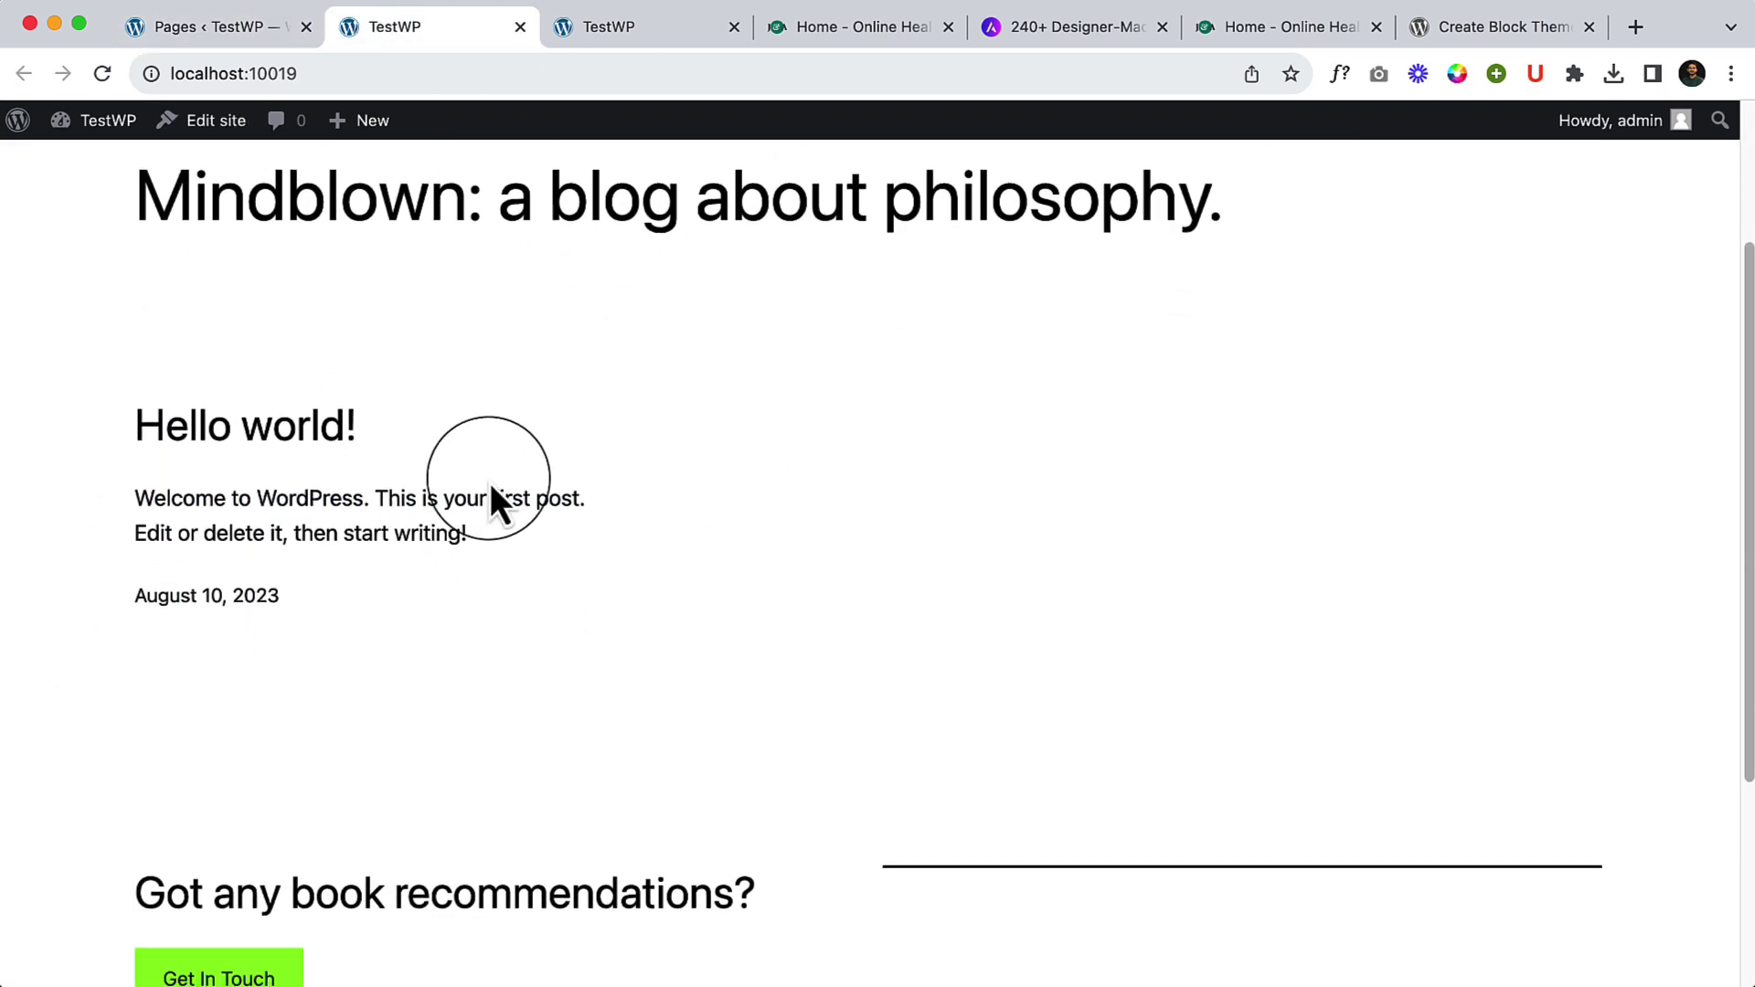
pyautogui.scroll(5, 490, 482)
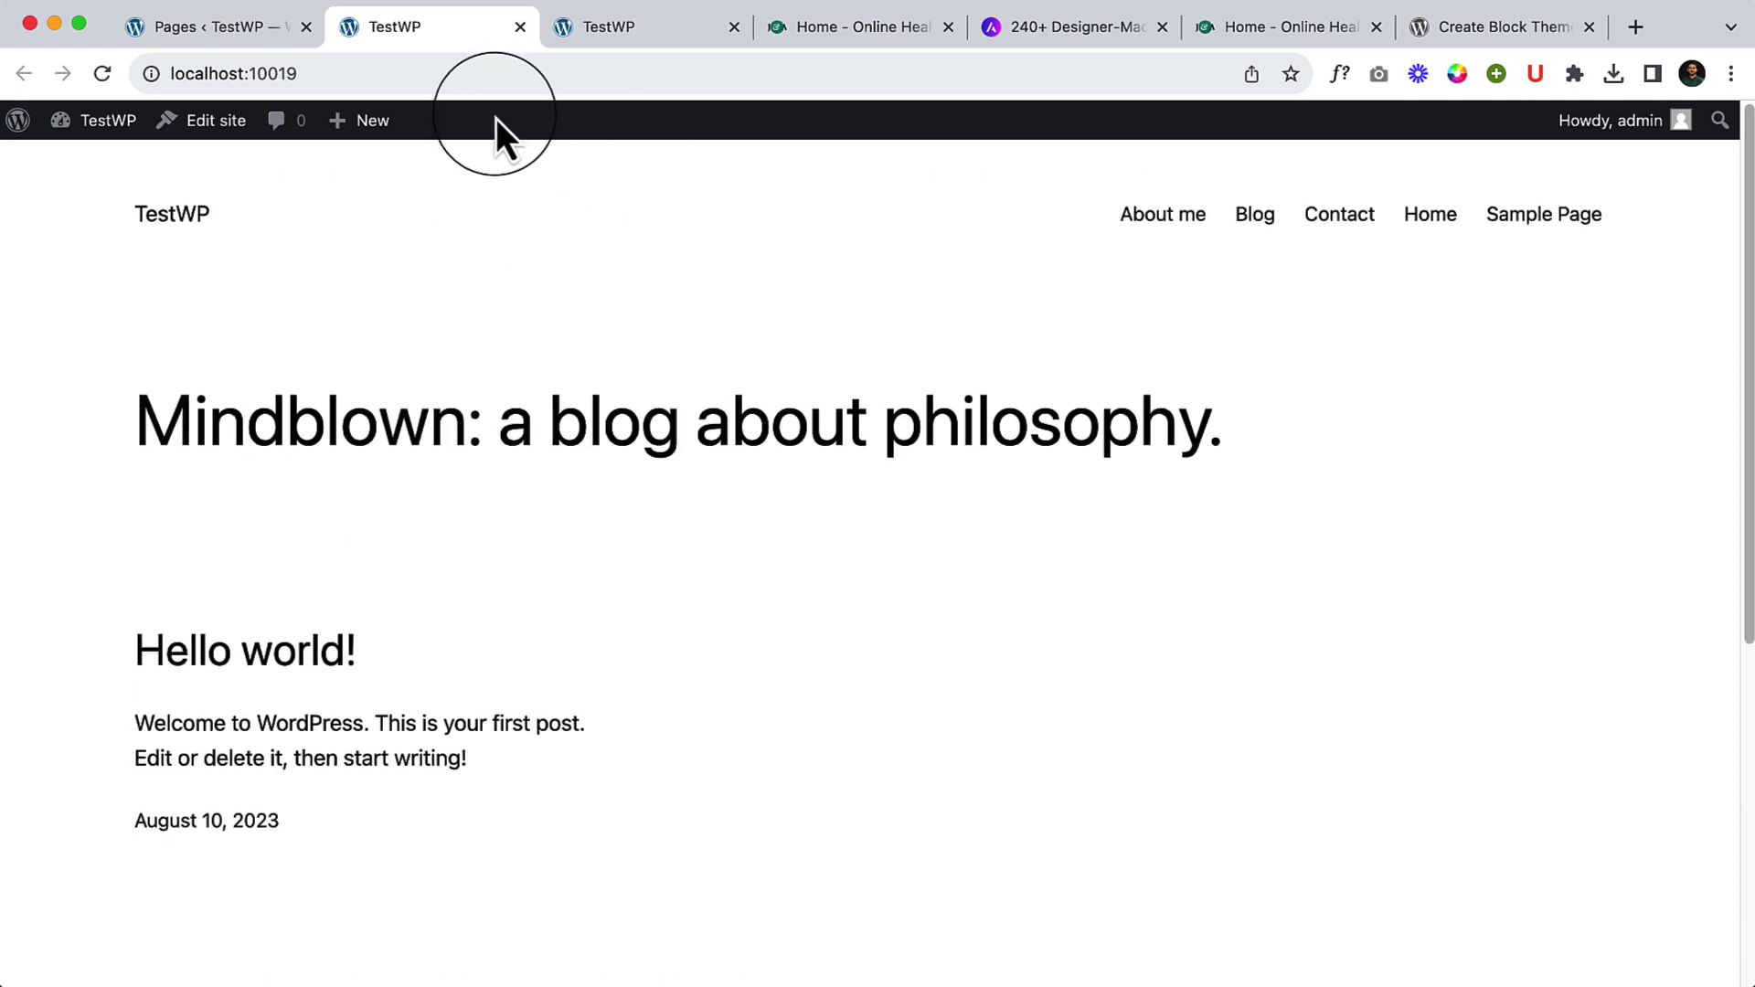
pyautogui.click(484, 94)
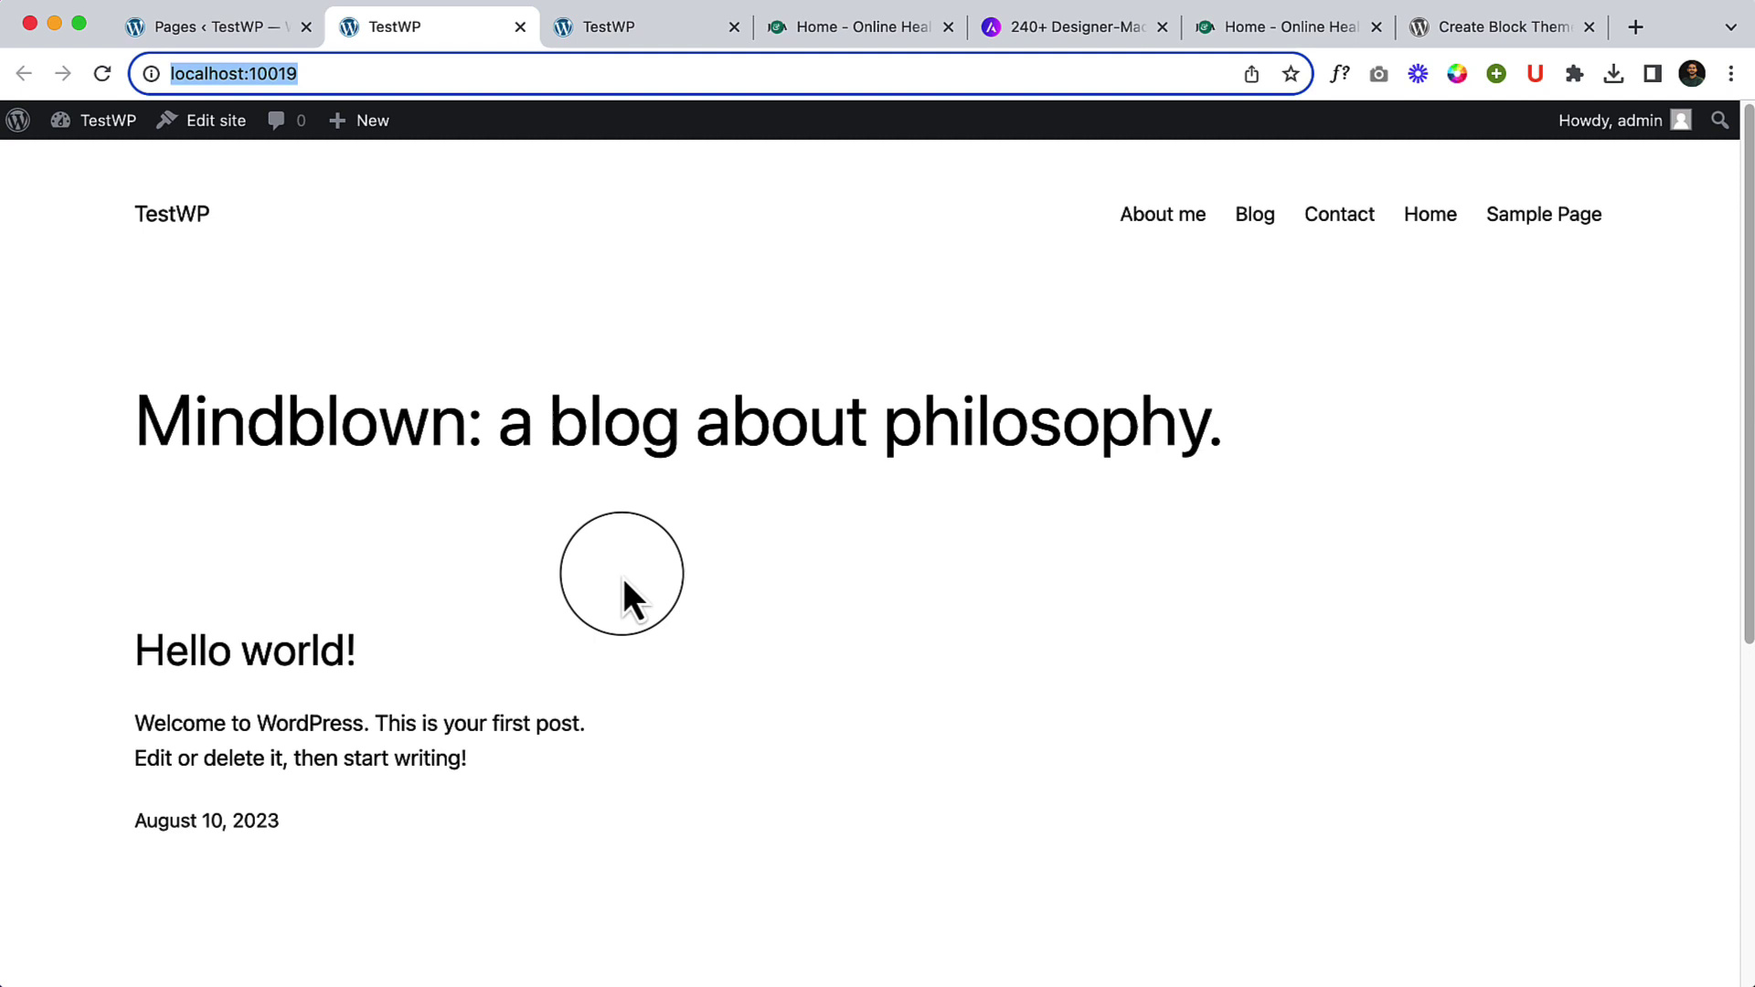
pyautogui.scroll(-2, 623, 582)
pyautogui.scroll(2, 623, 578)
pyautogui.scroll(-10, 622, 578)
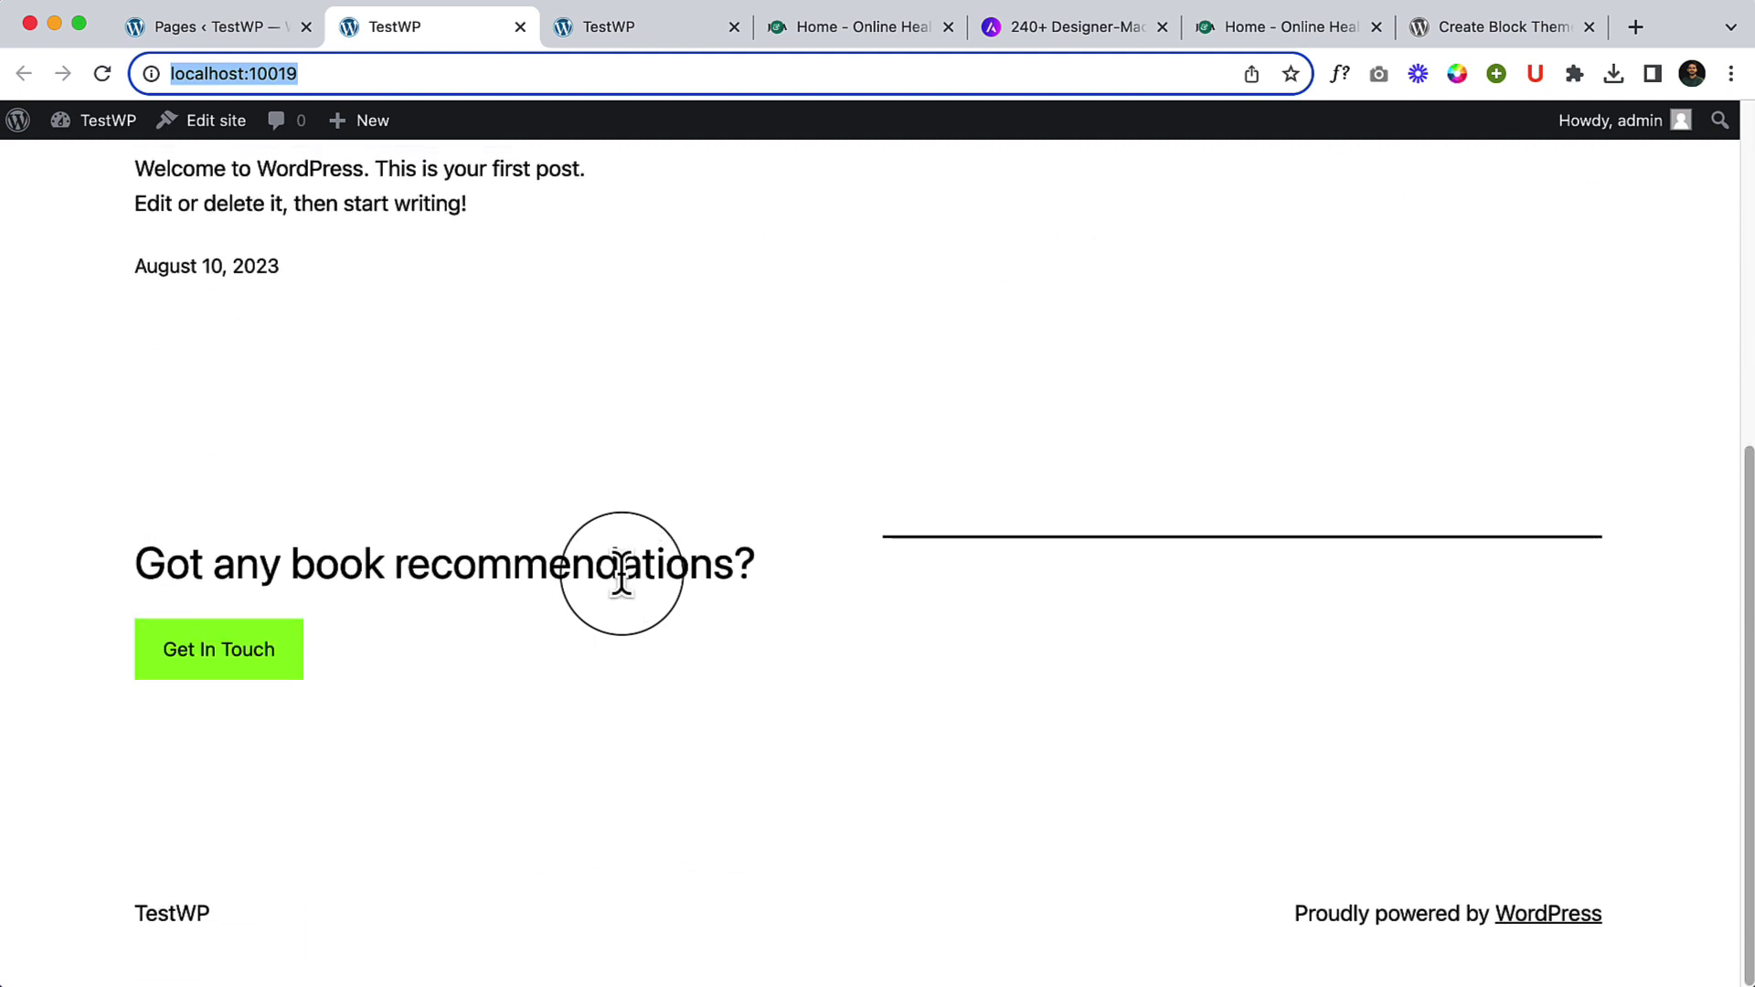
pyautogui.scroll(10, 622, 574)
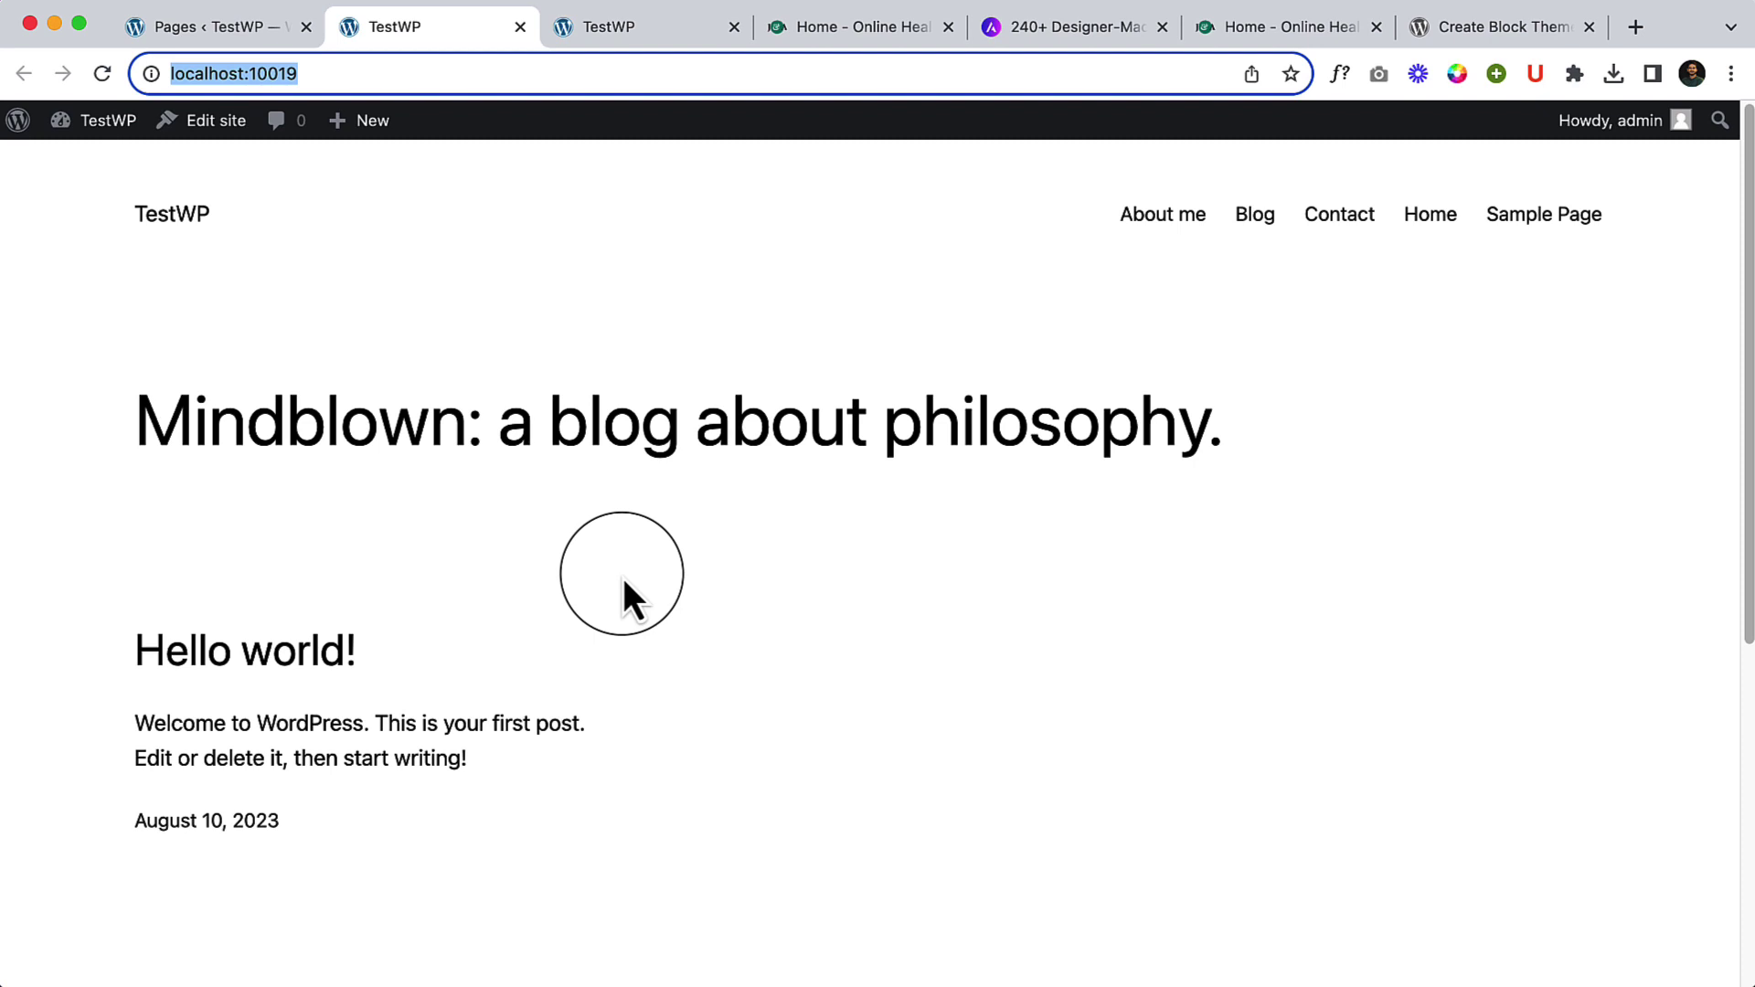
pyautogui.click(1256, 220)
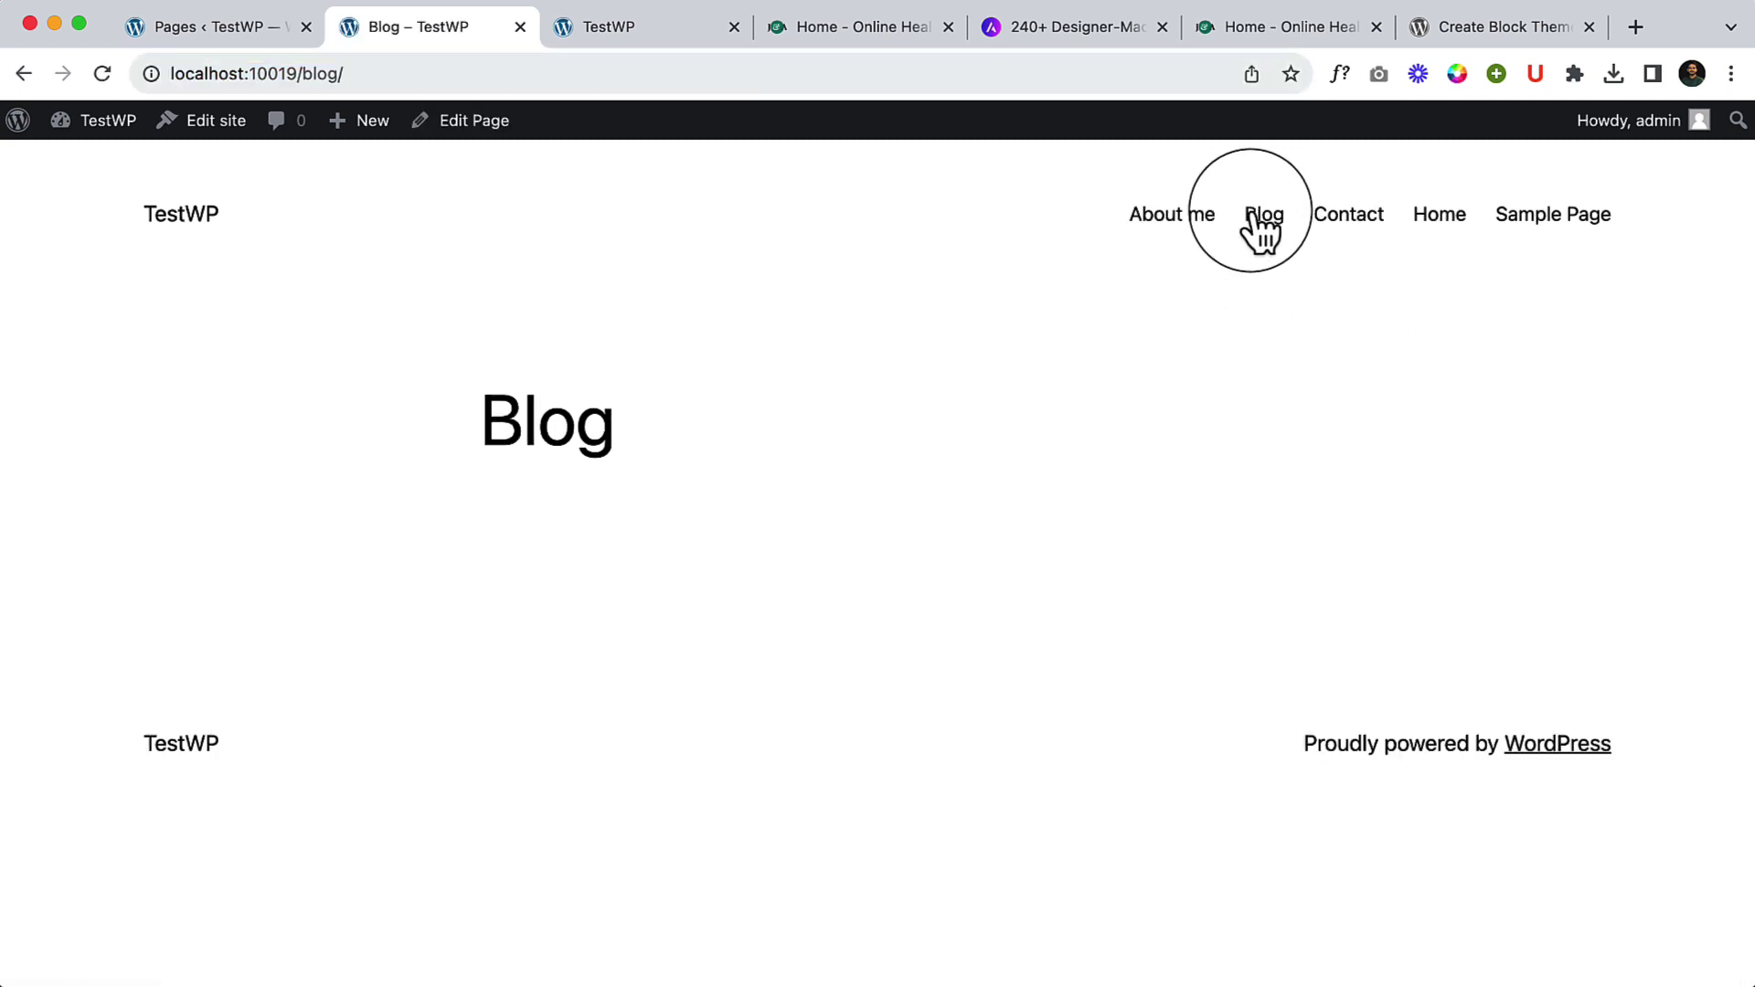
# Step: Return to the admin and open Settings > Reading
pyautogui.click(217, 25)
pyautogui.moveTo(118, 674)
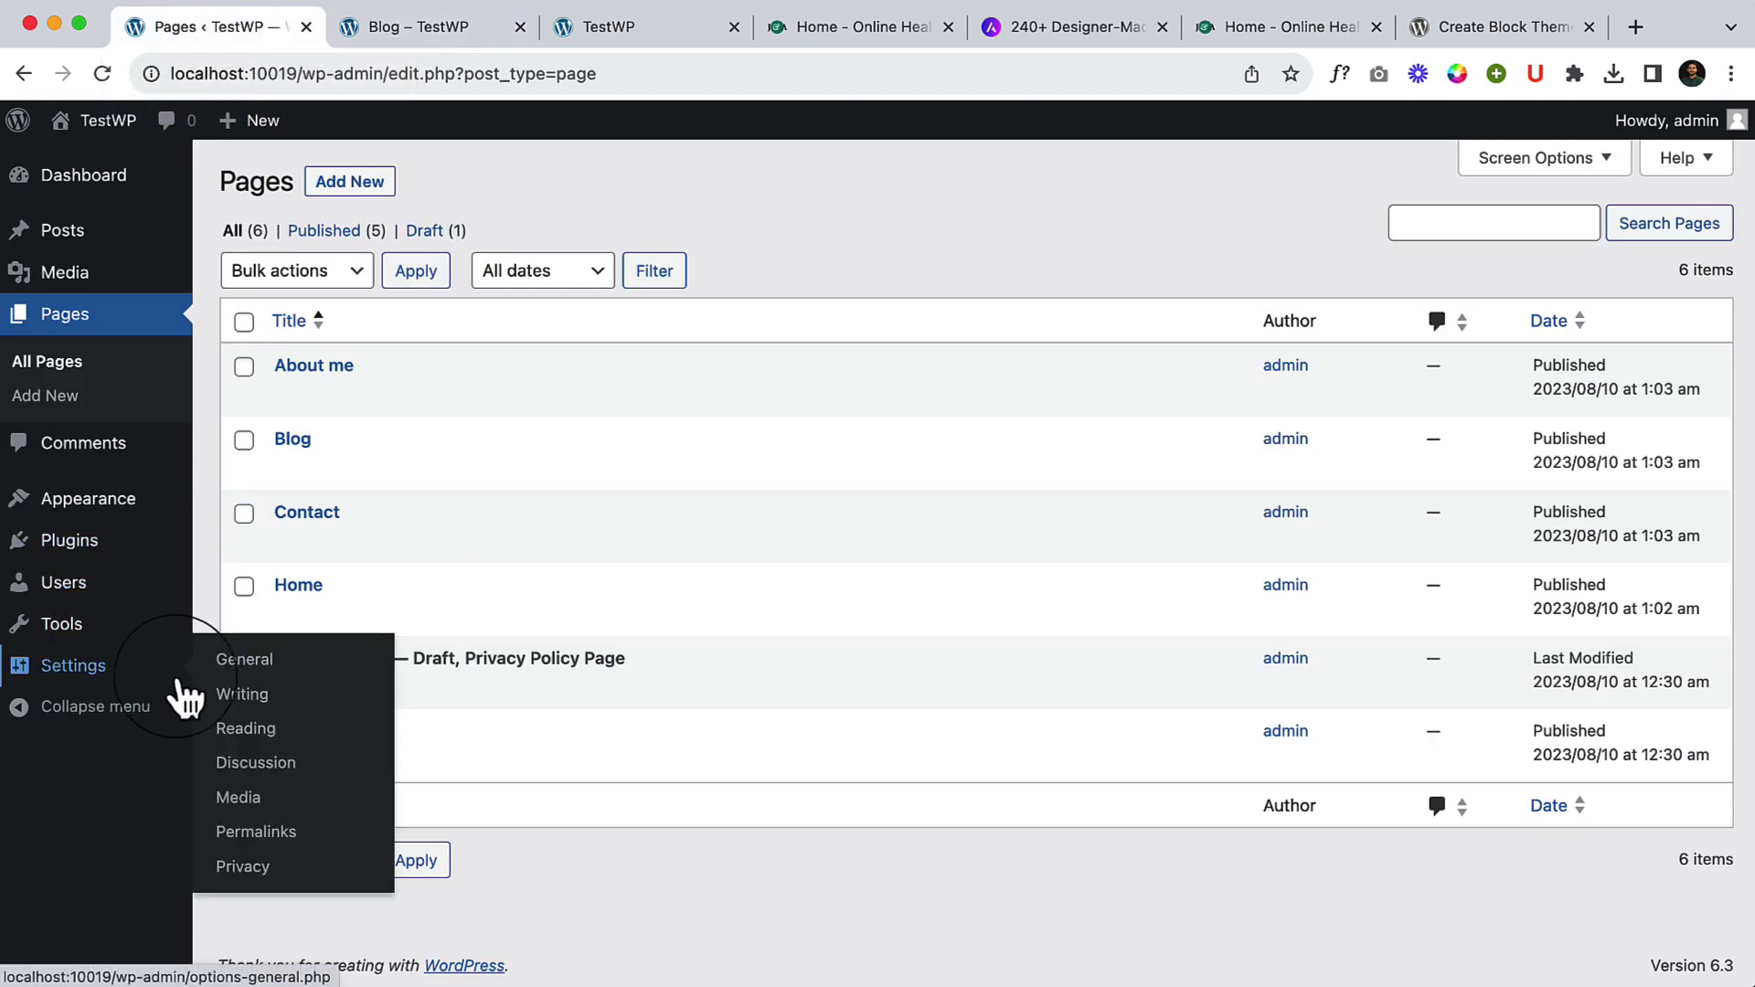
pyautogui.click(260, 731)
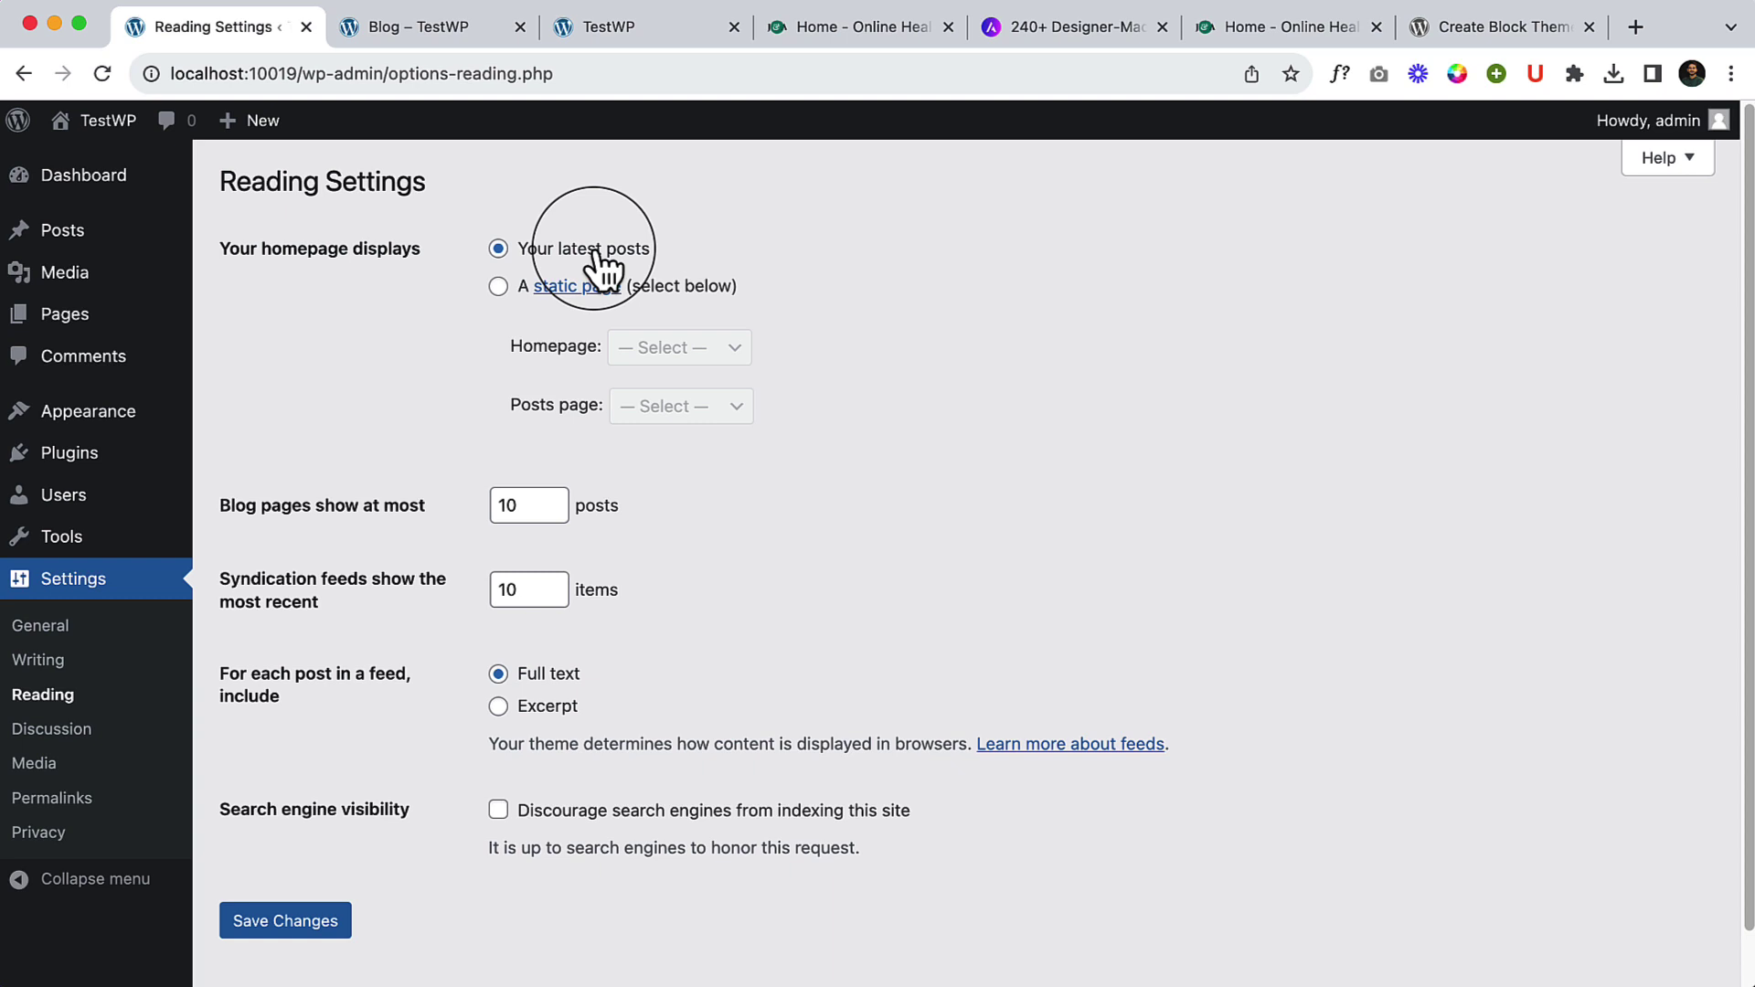
# Step: Choose a static homepage with Home as homepage and Blog as posts page, and save
pyautogui.click(498, 286)
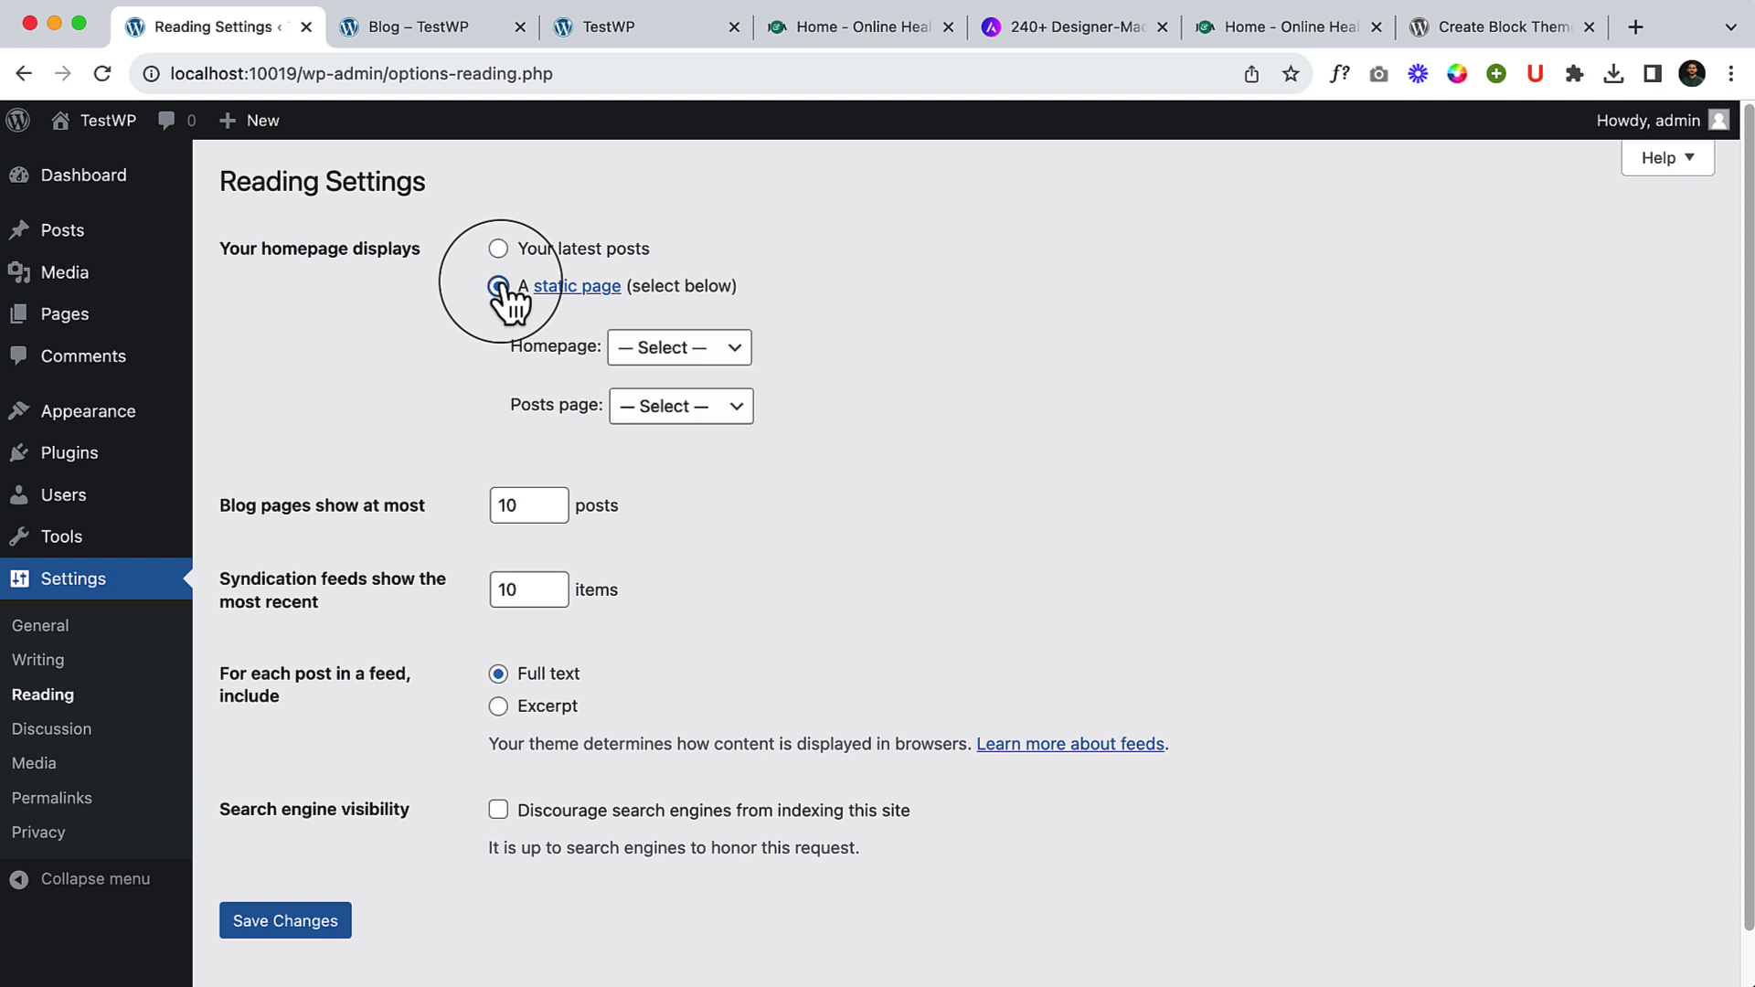
pyautogui.click(690, 360)
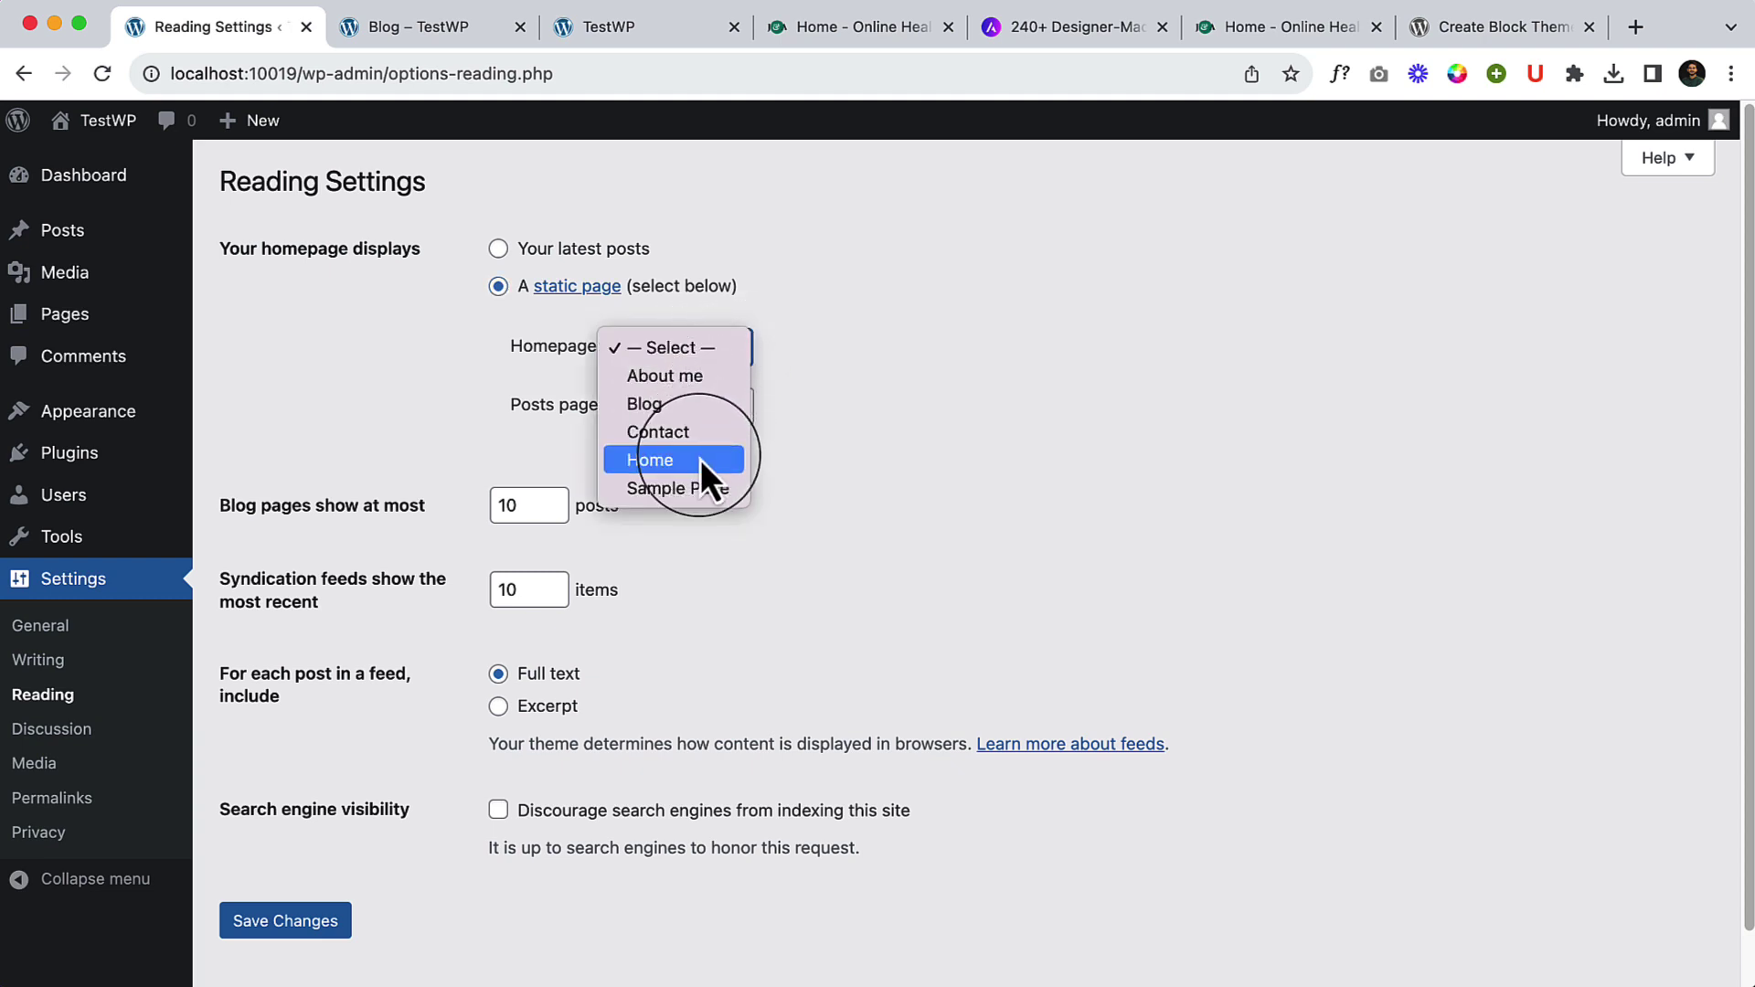
pyautogui.click(700, 459)
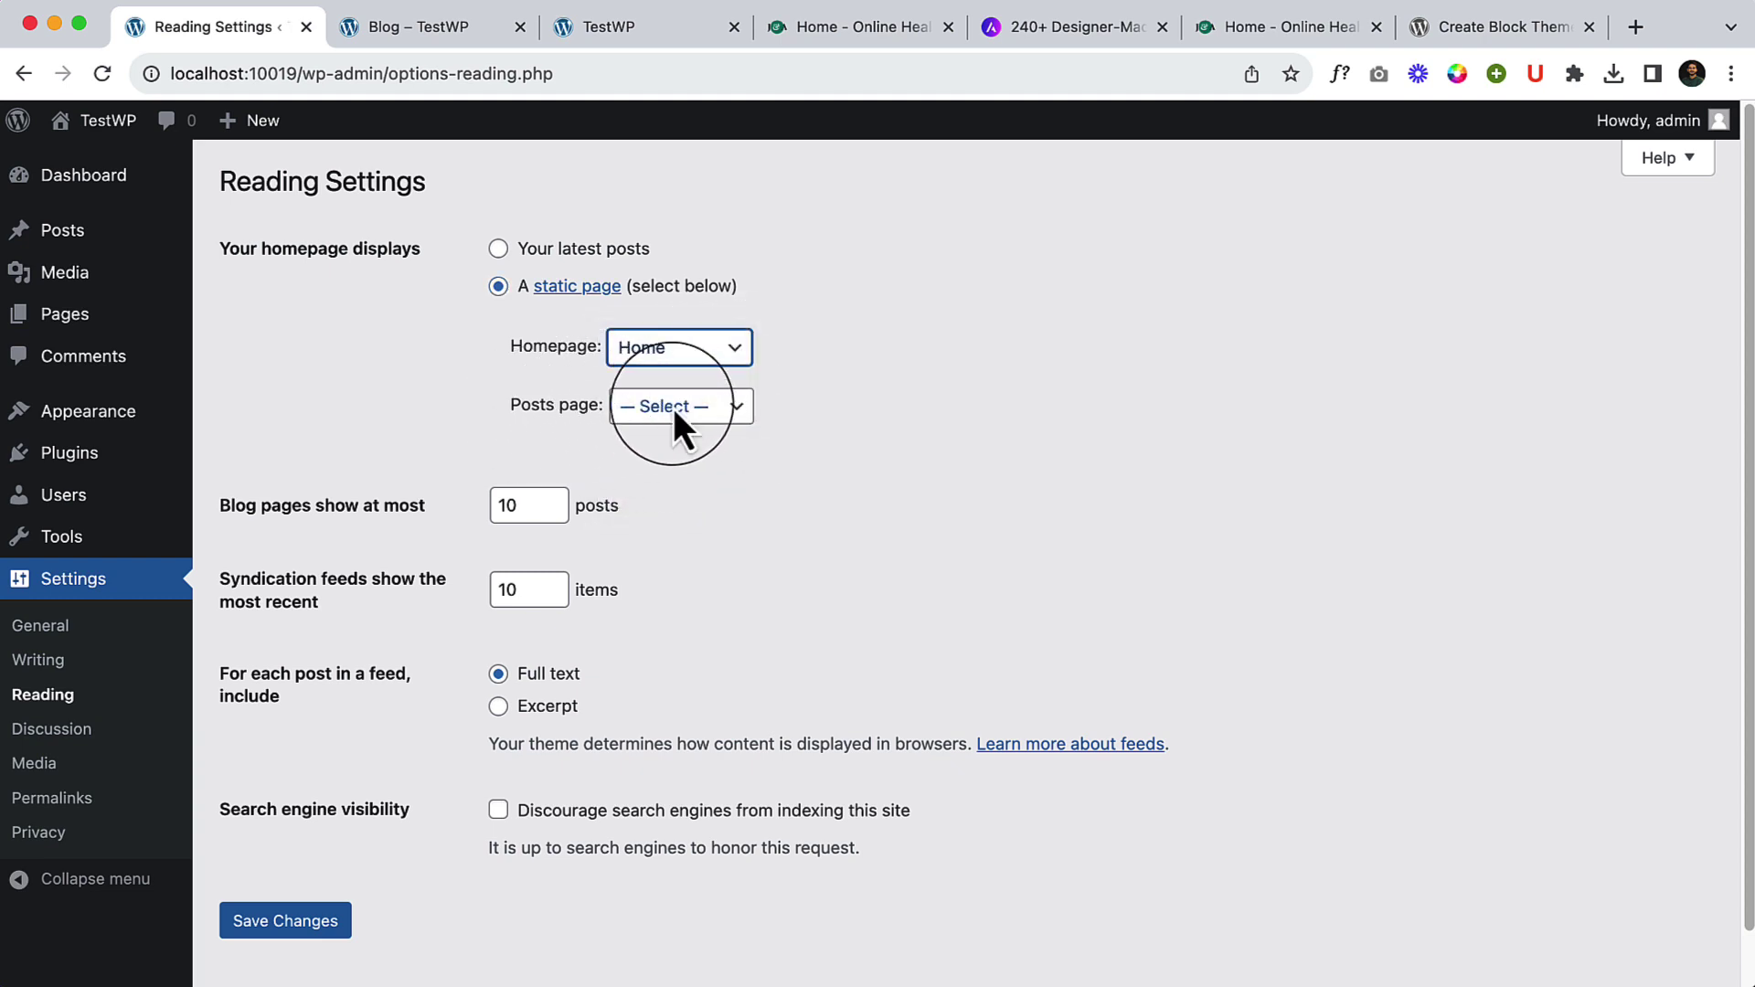
pyautogui.click(673, 408)
pyautogui.click(695, 468)
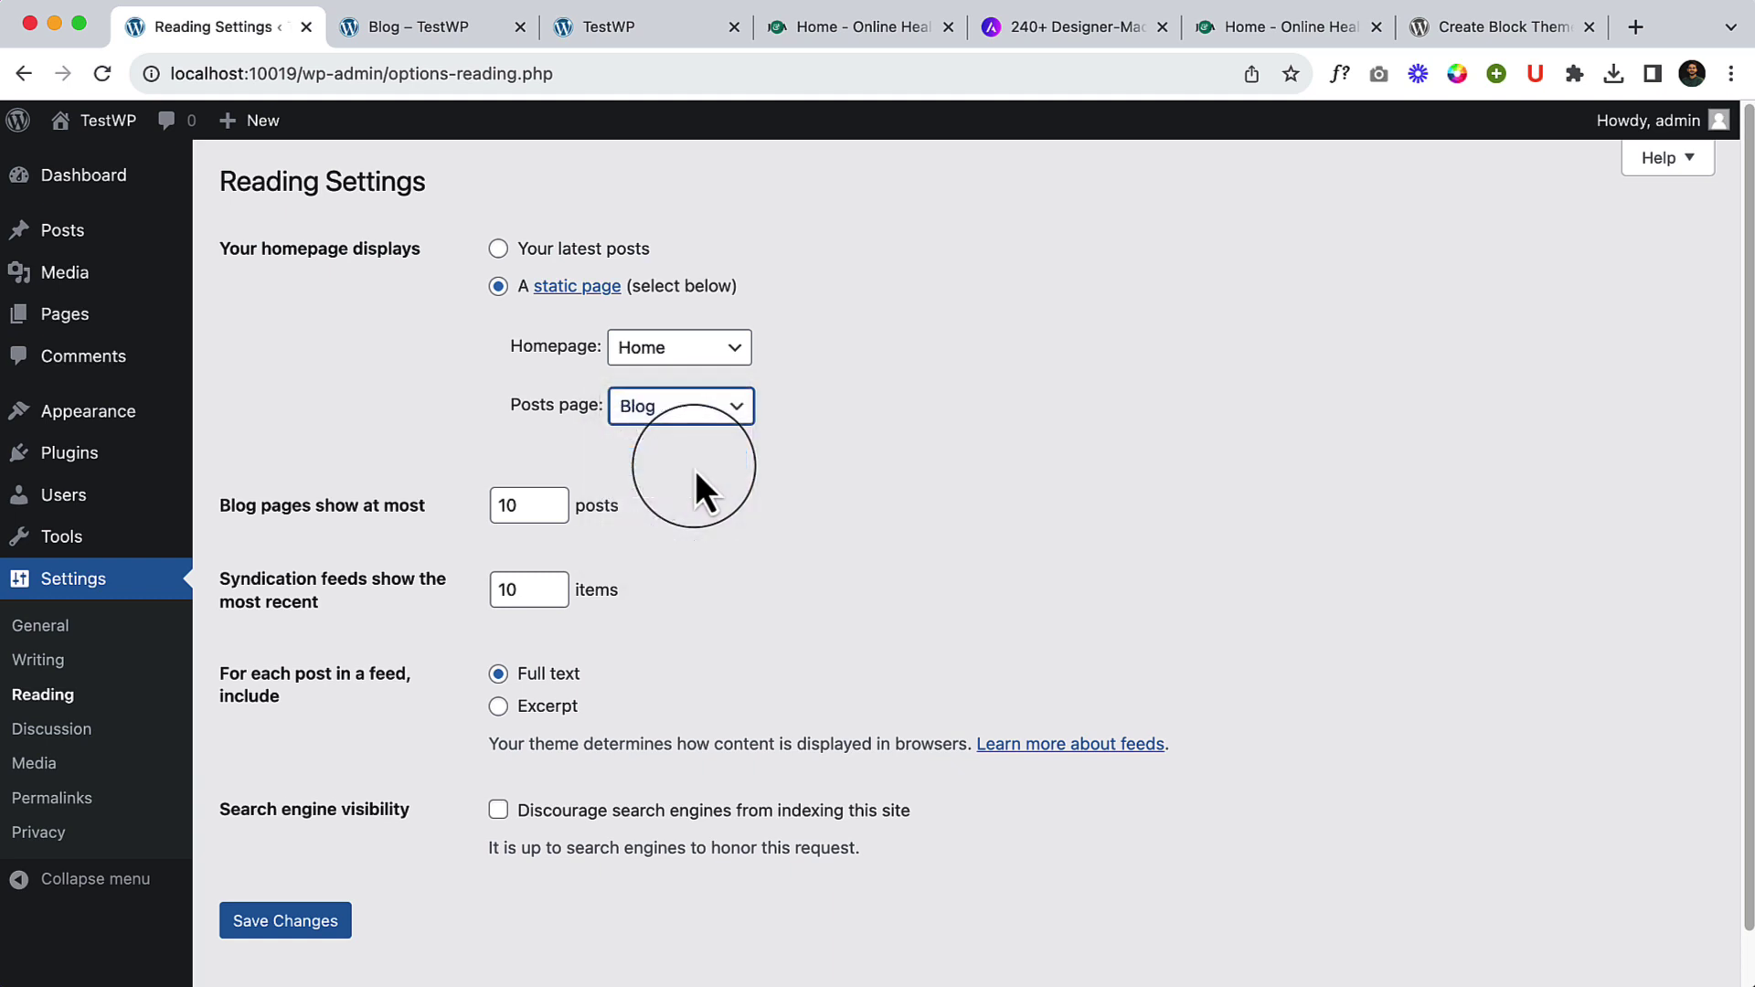
pyautogui.click(809, 631)
pyautogui.scroll(-1, 809, 631)
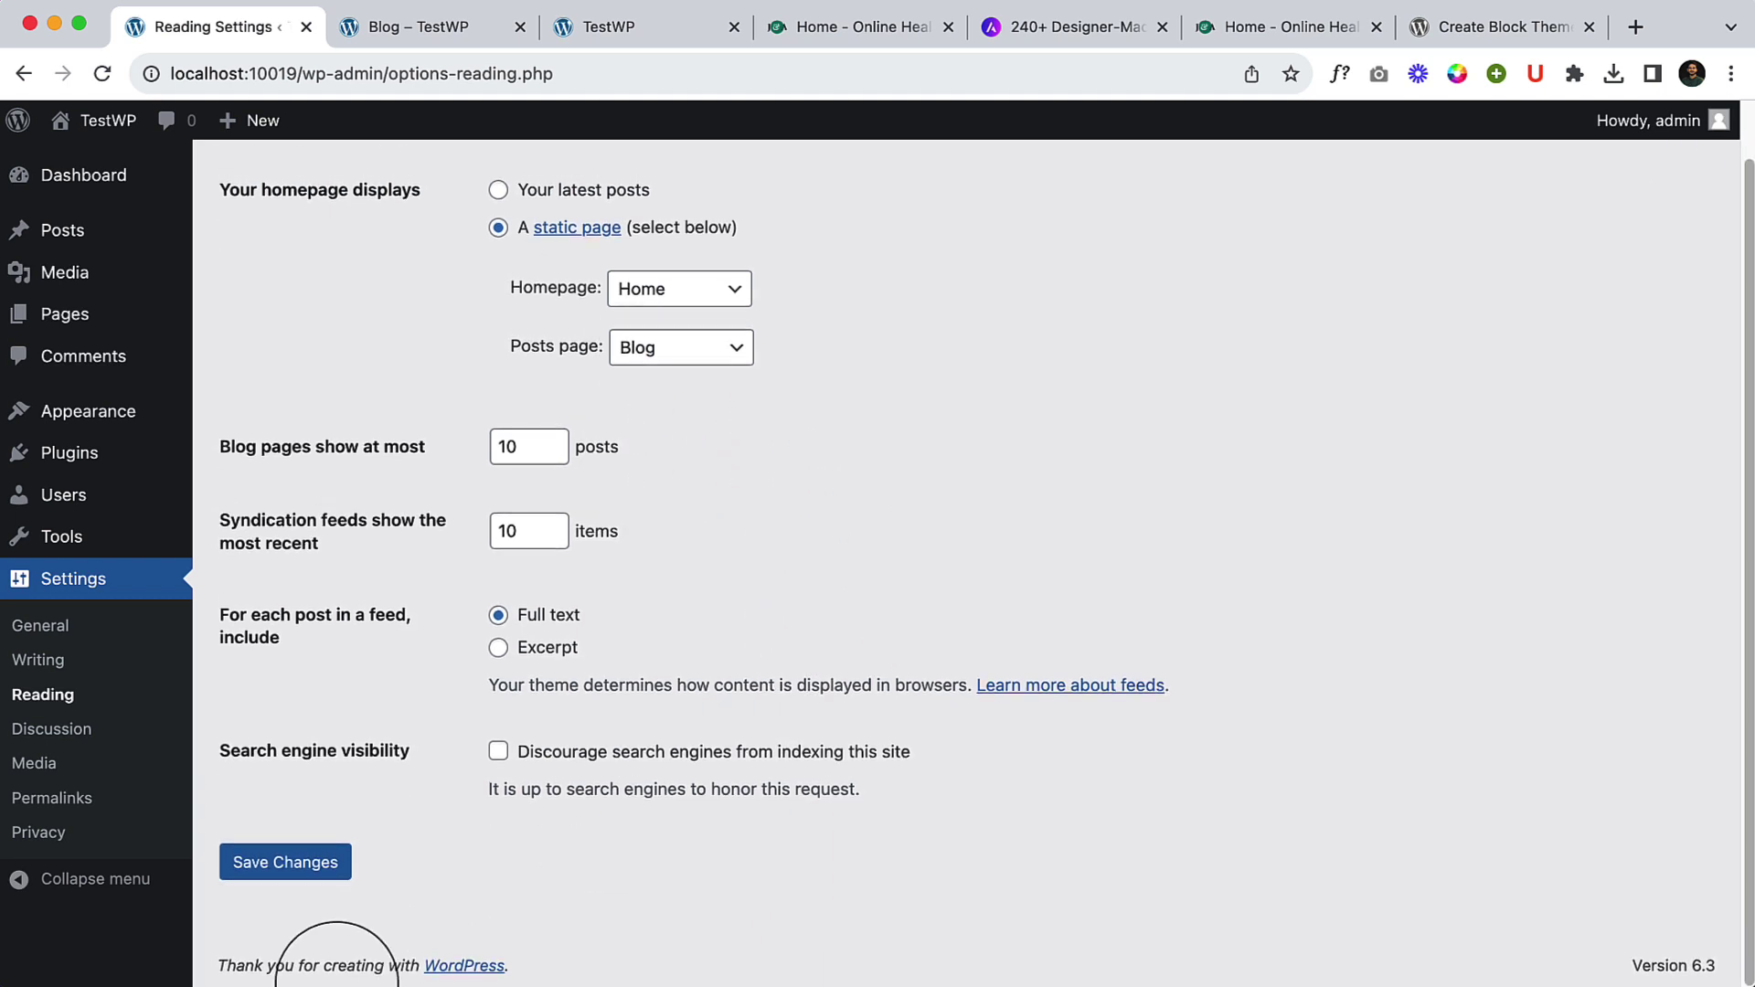
pyautogui.click(315, 869)
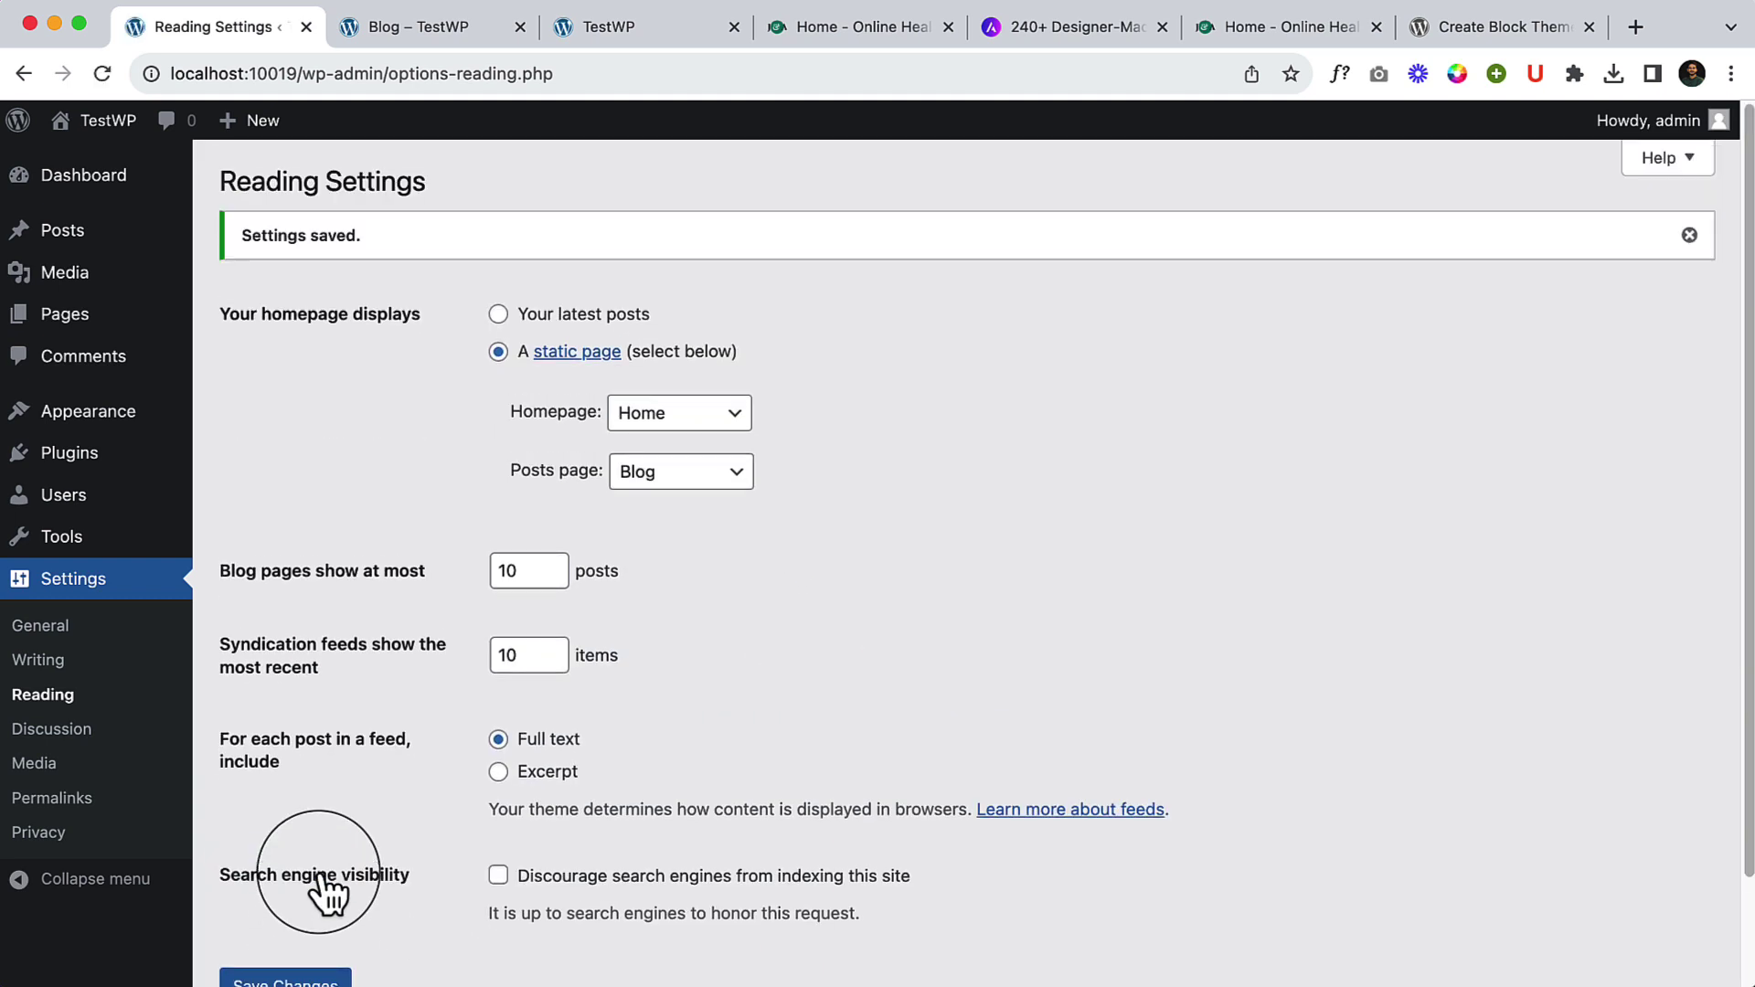
pyautogui.click(405, 32)
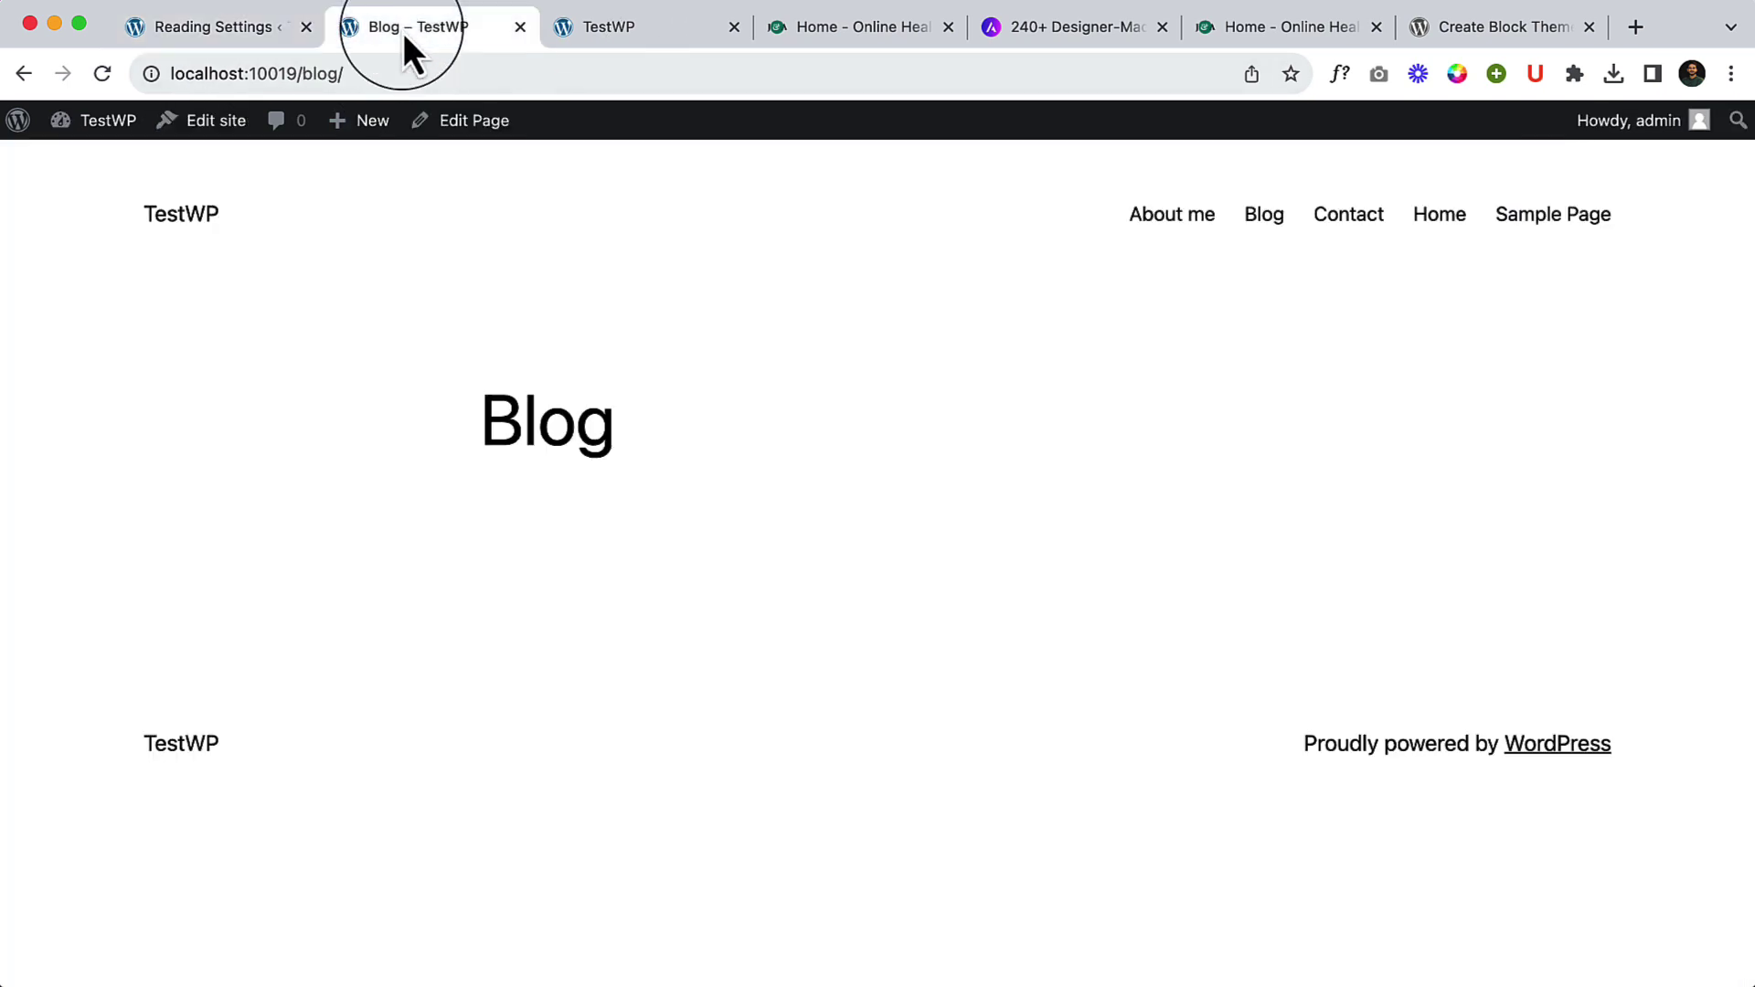
pyautogui.click(171, 216)
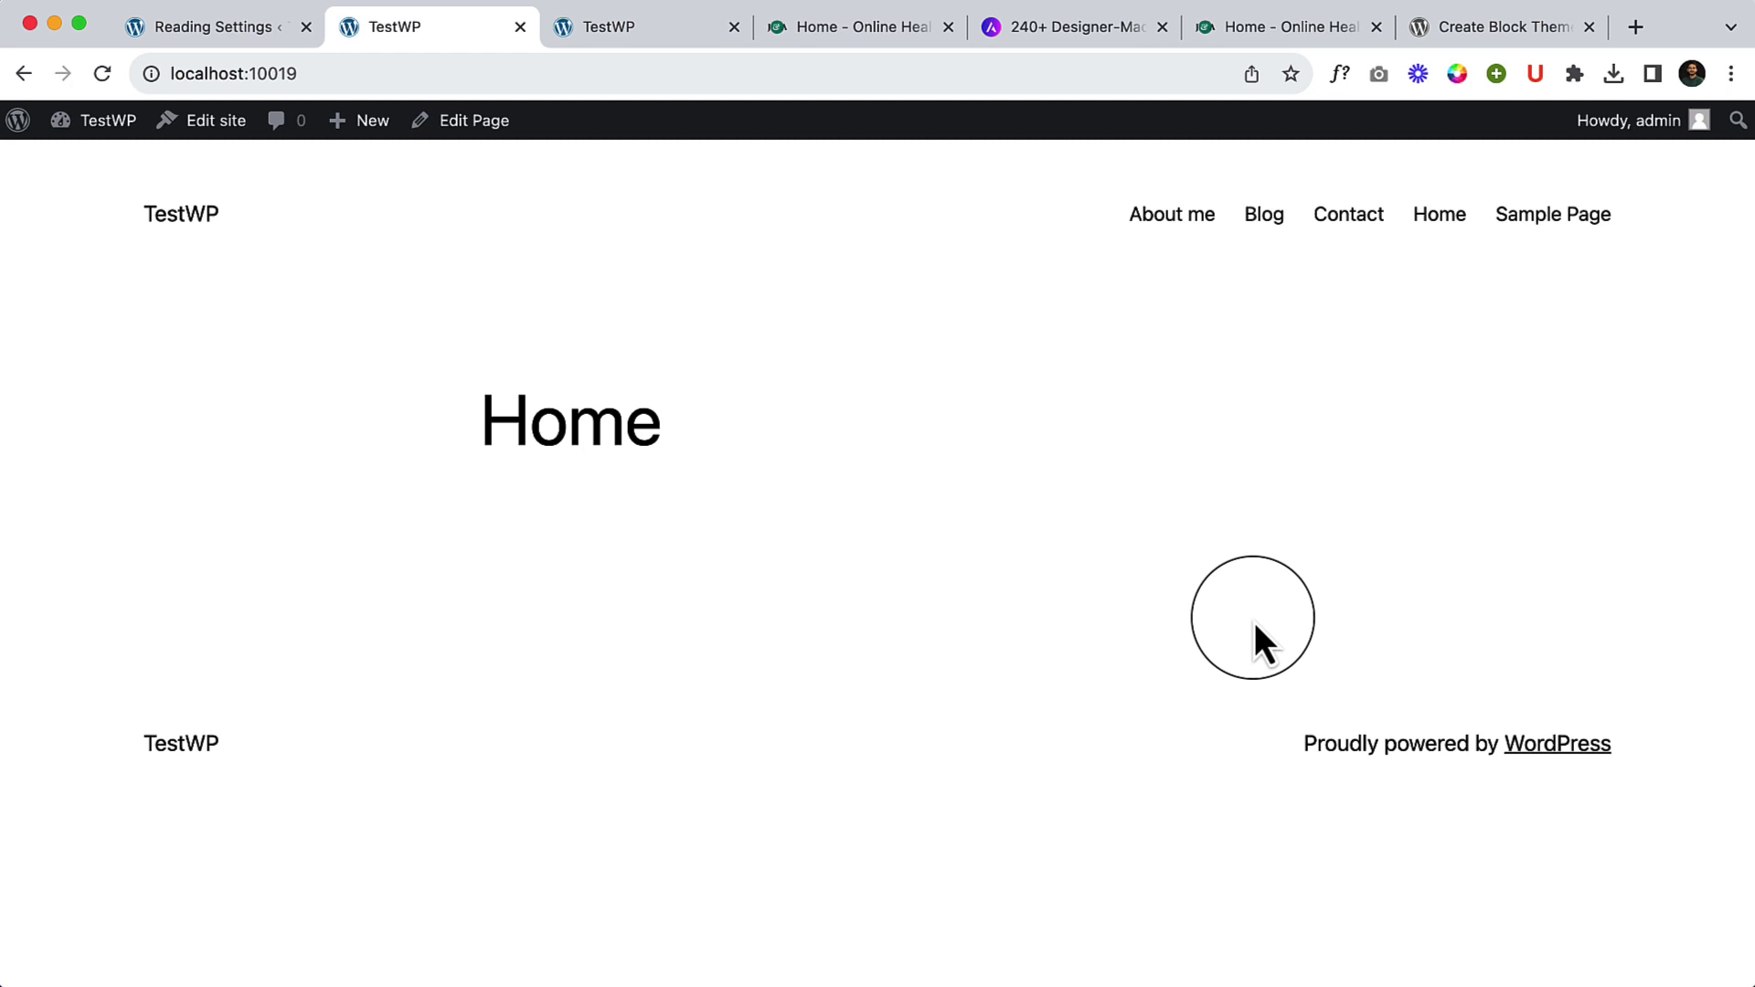
pyautogui.click(1261, 222)
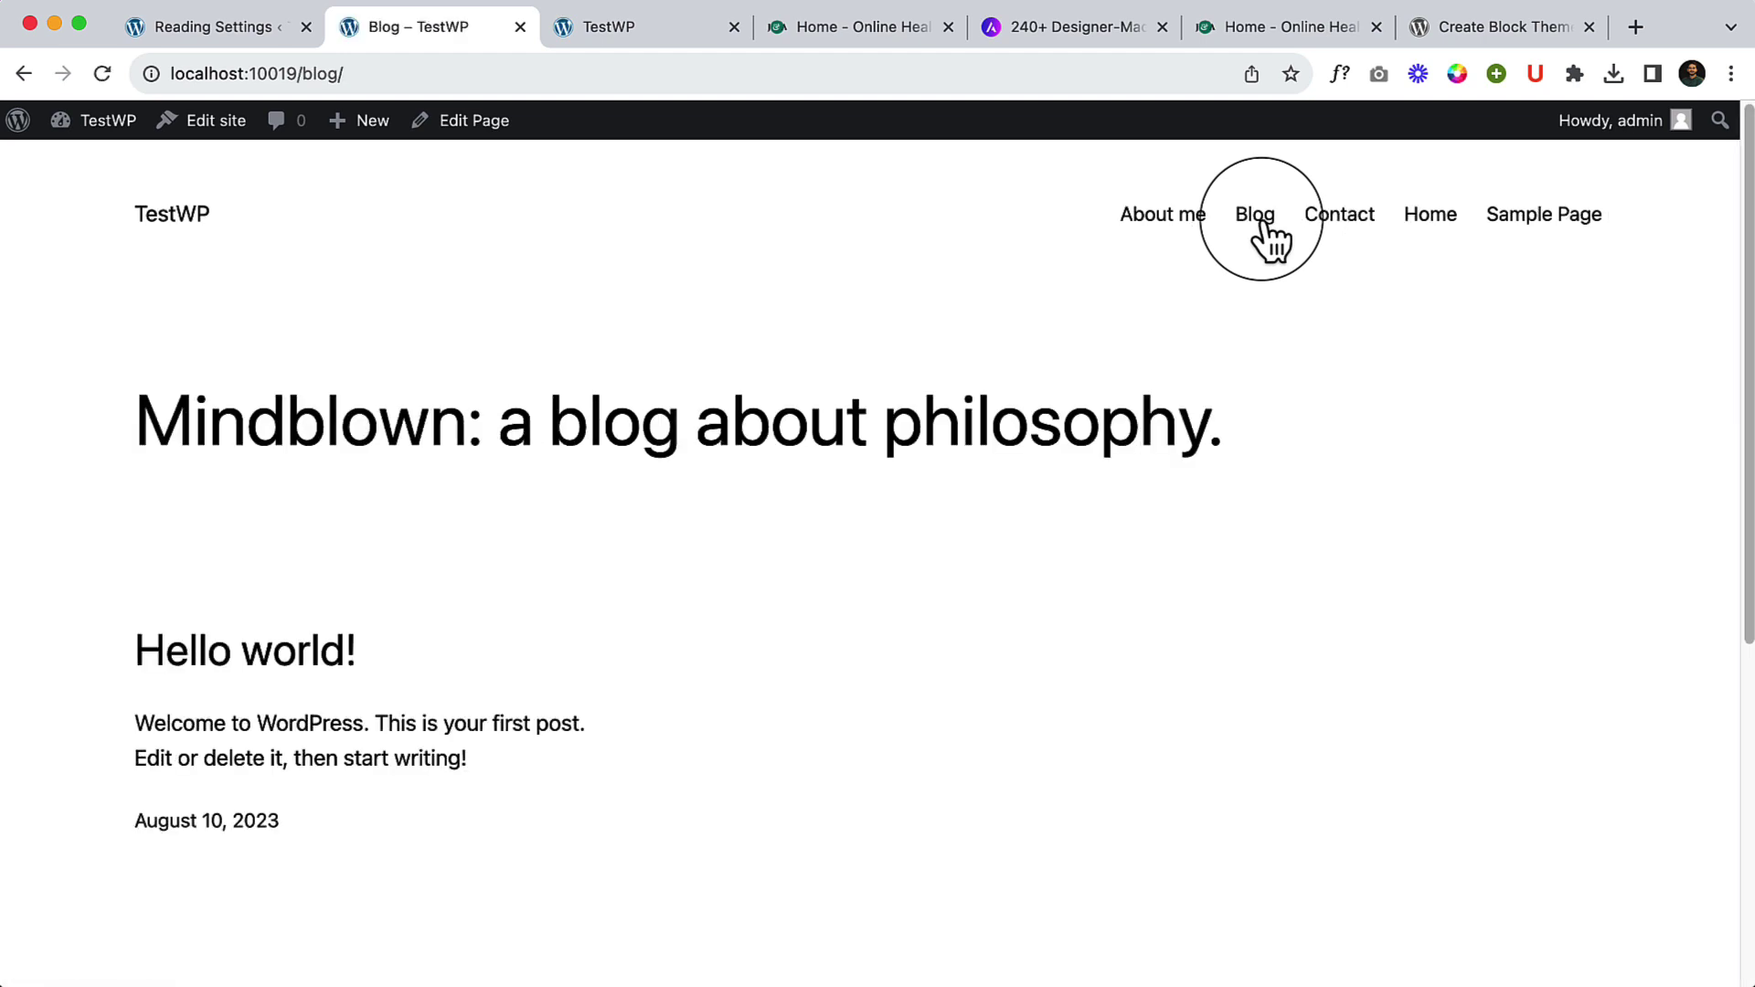
pyautogui.click(175, 217)
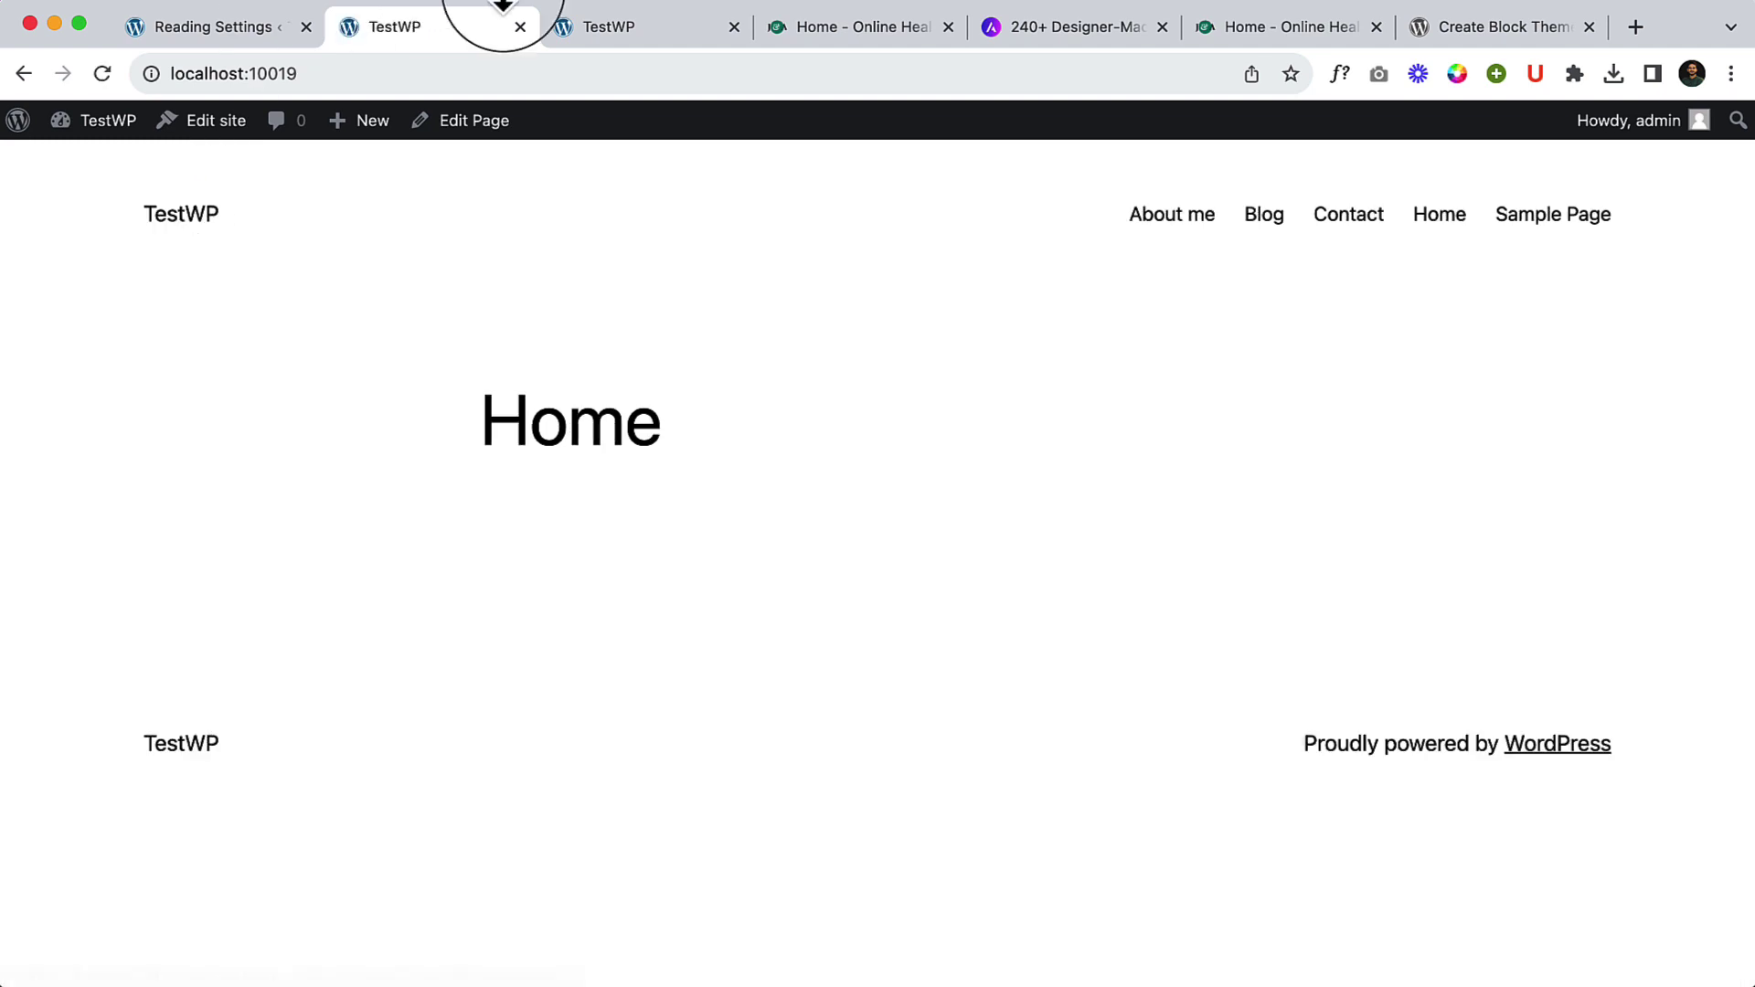
pyautogui.click(226, 37)
pyautogui.scroll(-2, 344, 441)
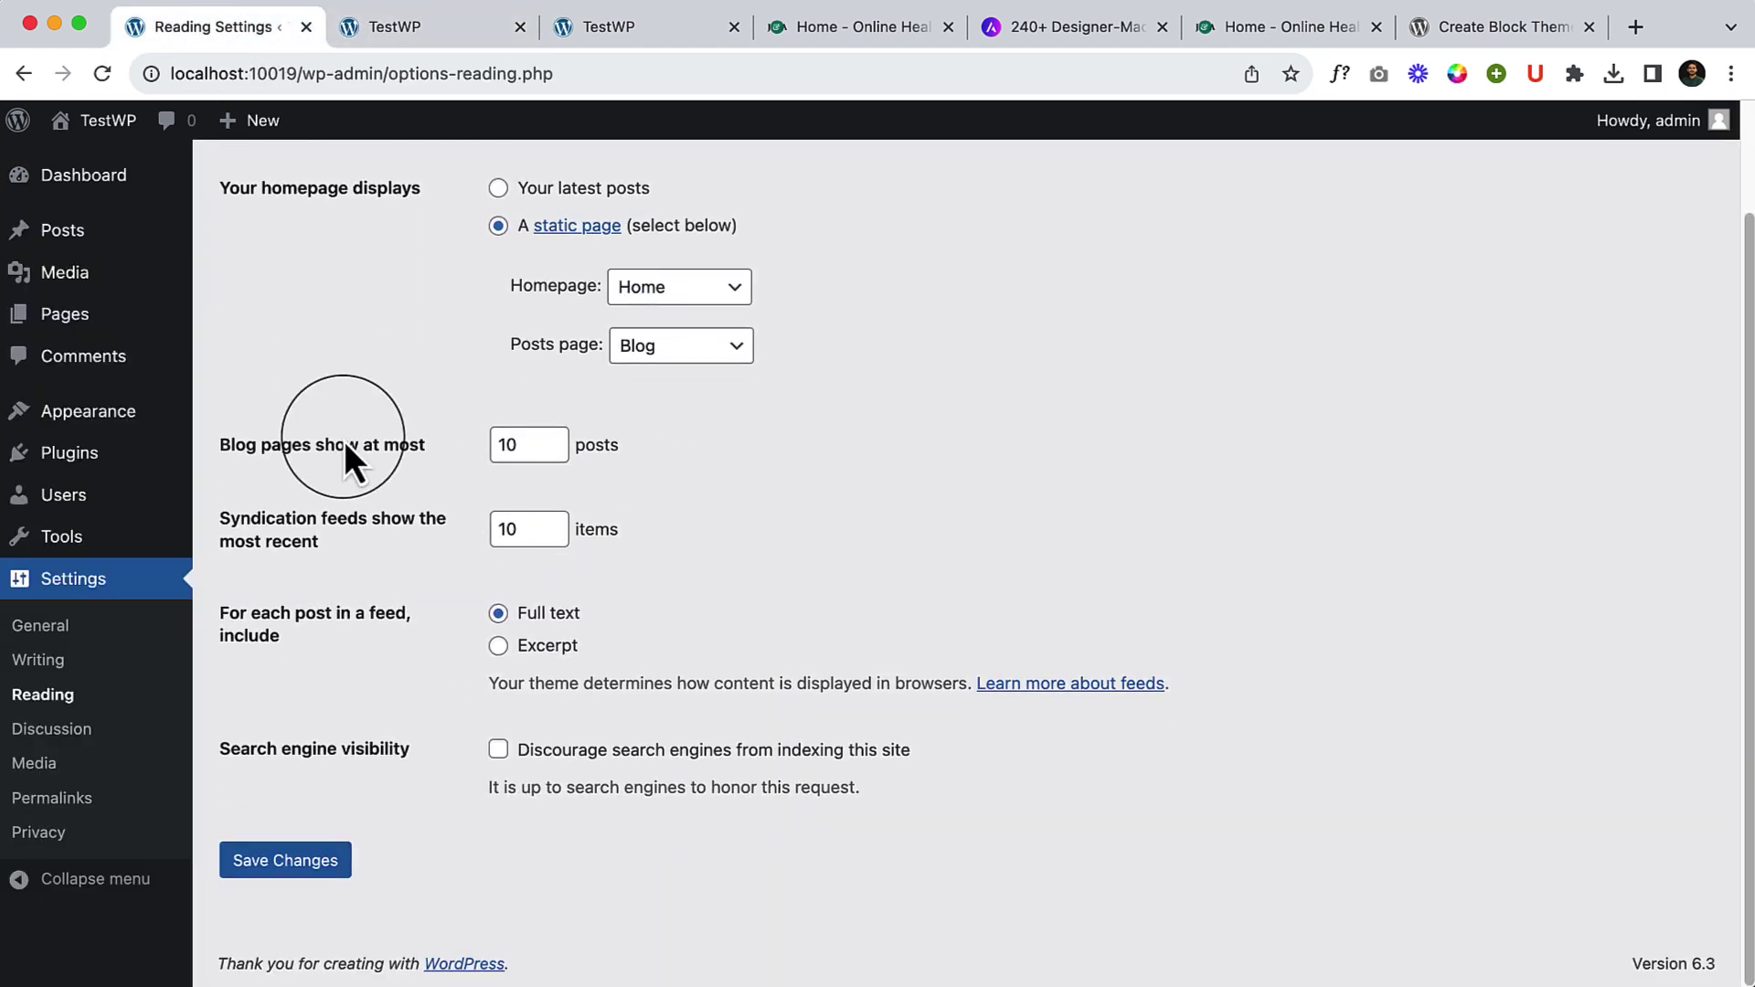